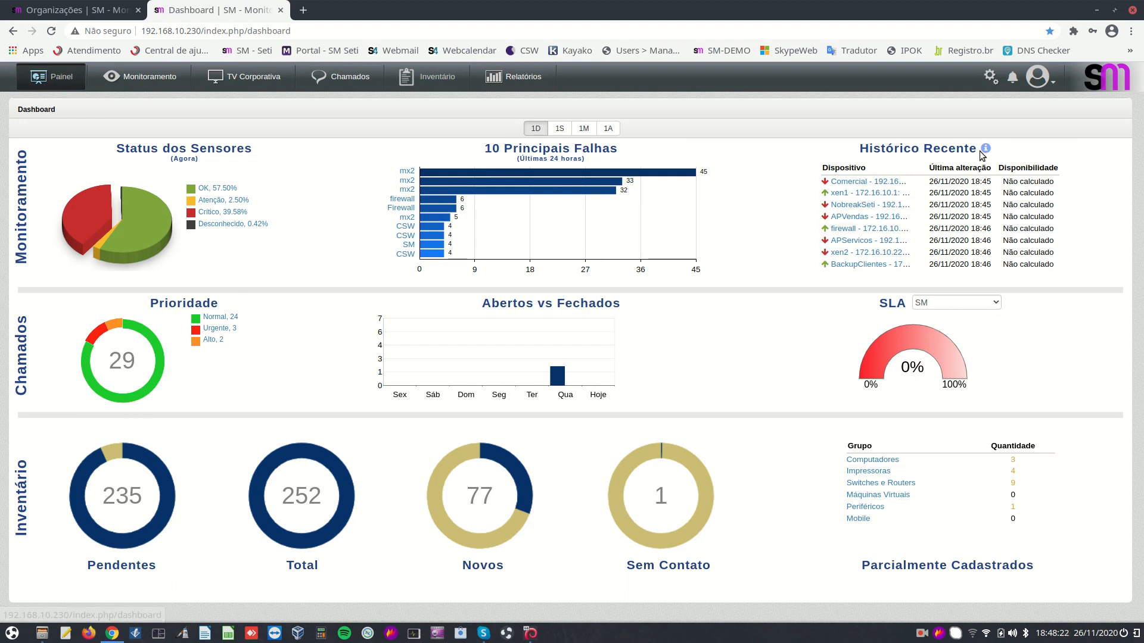
Browse the Usuários list of 38 accounts under Sistema, then start adding a new user
left_click(991, 77)
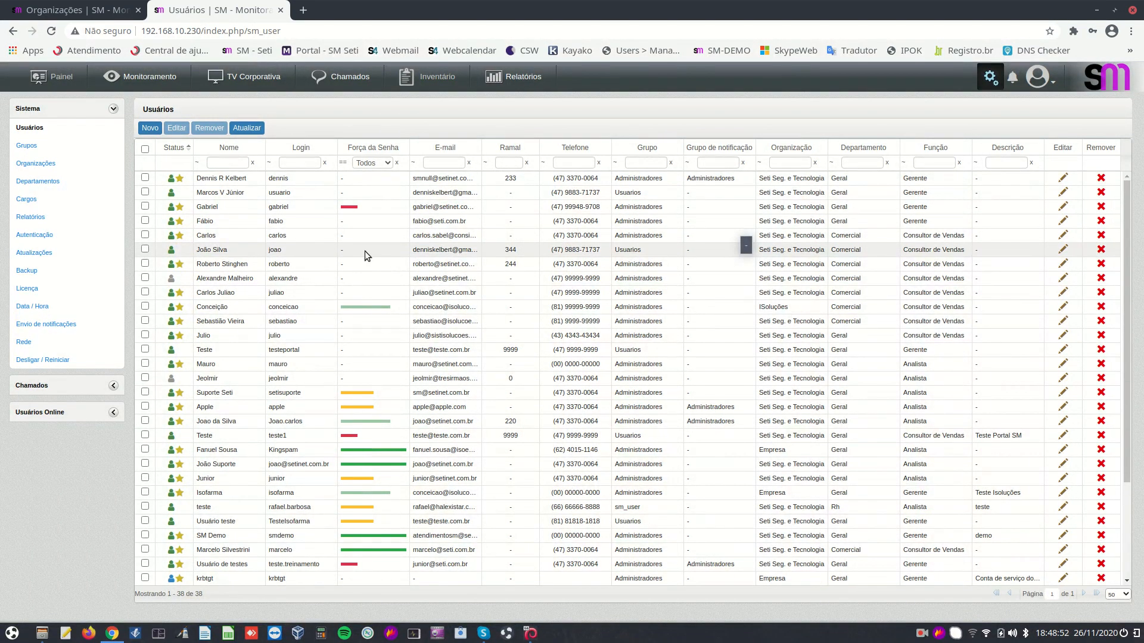
scroll(367, 266, "down", 3)
scroll(405, 288, "down", 1)
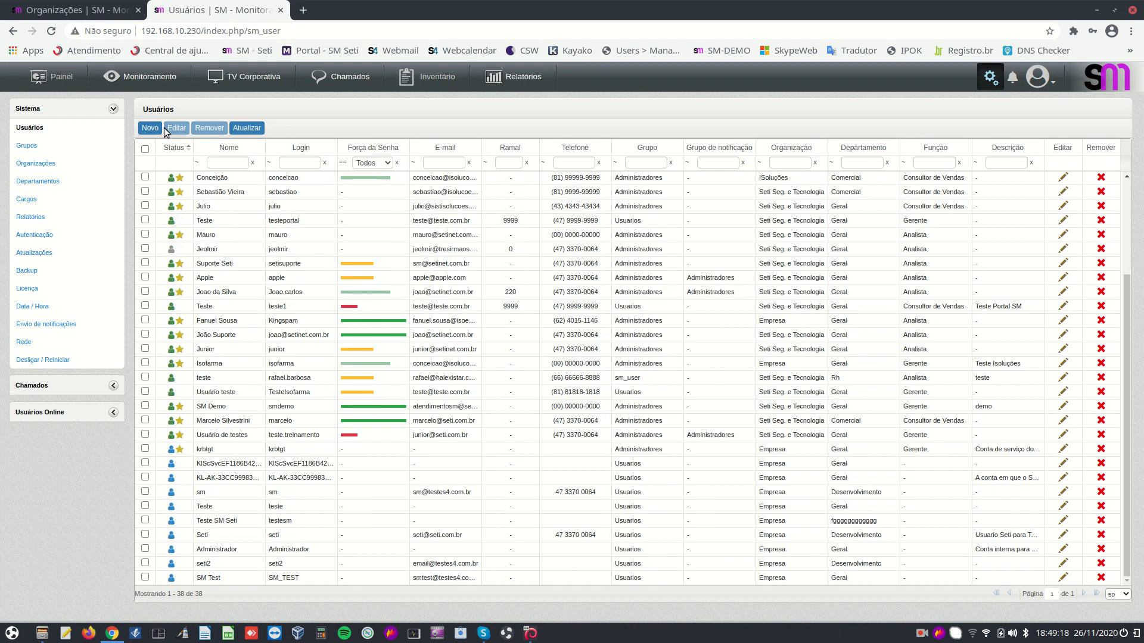
left_click(145, 130)
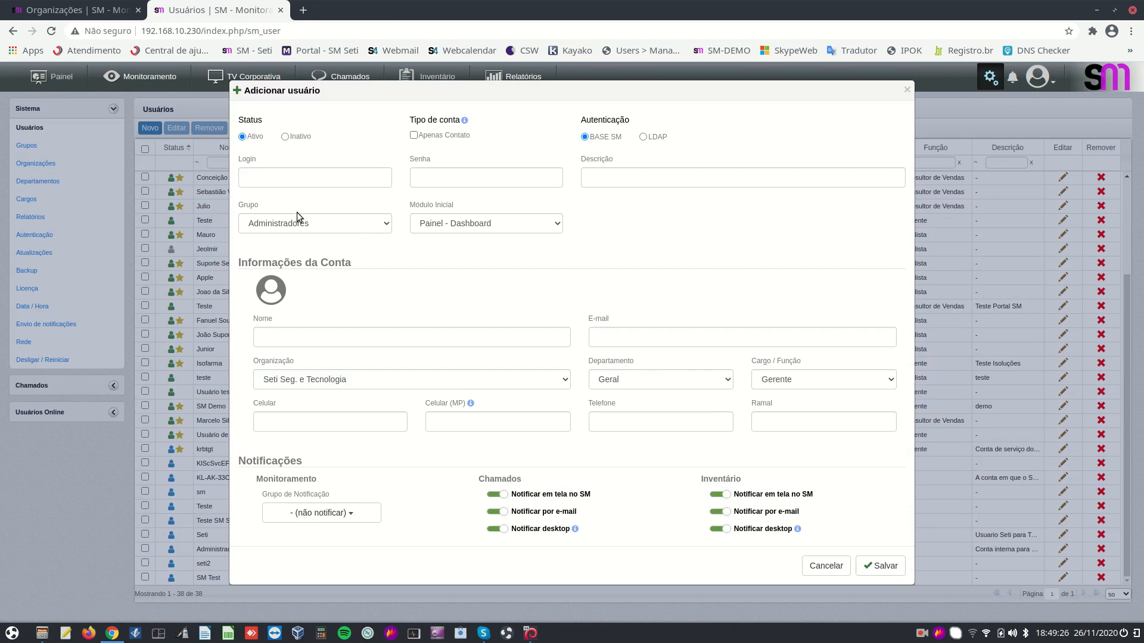
Explore the new-user form's Login, Senha and Descrição fields and the Grupo and Módulo Inicial dropdowns
left_click(285, 178)
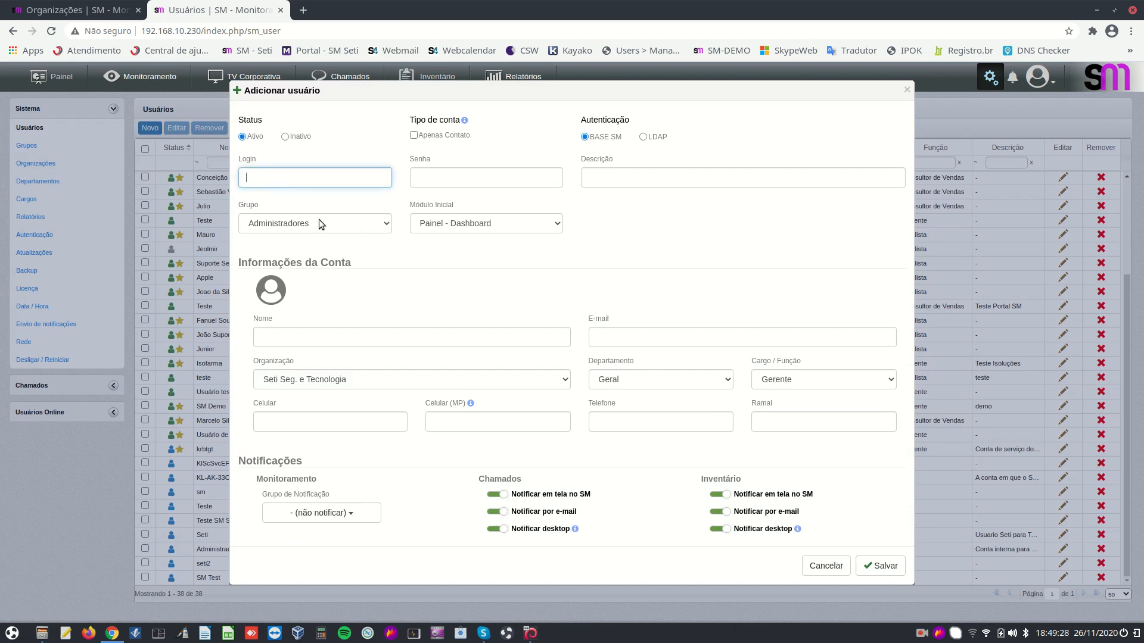
left_click(434, 177)
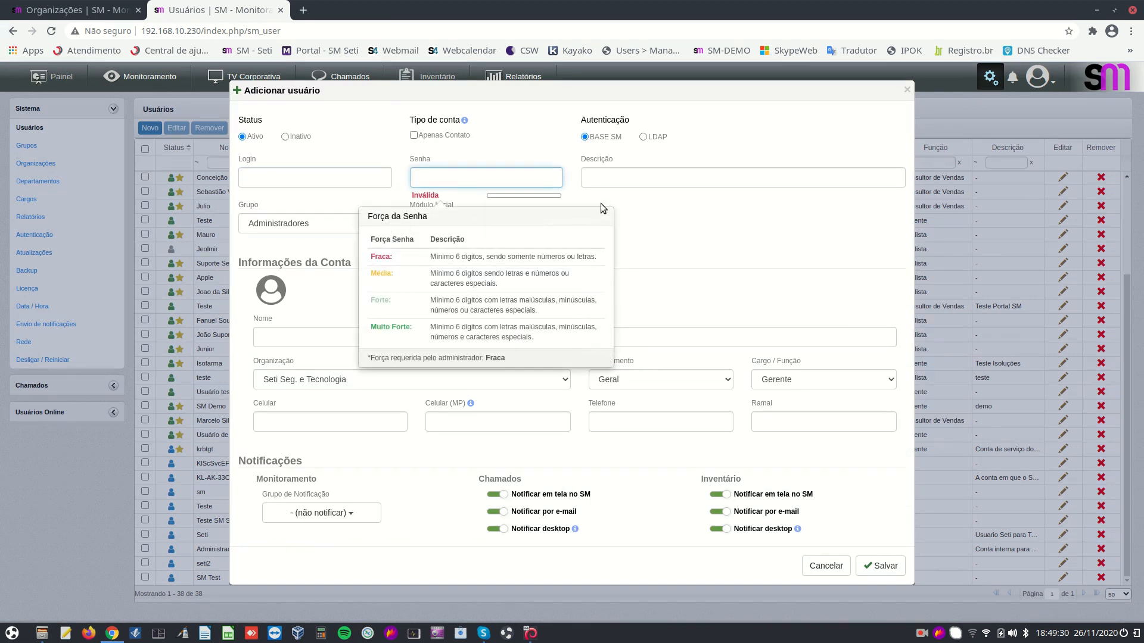
left_click(602, 178)
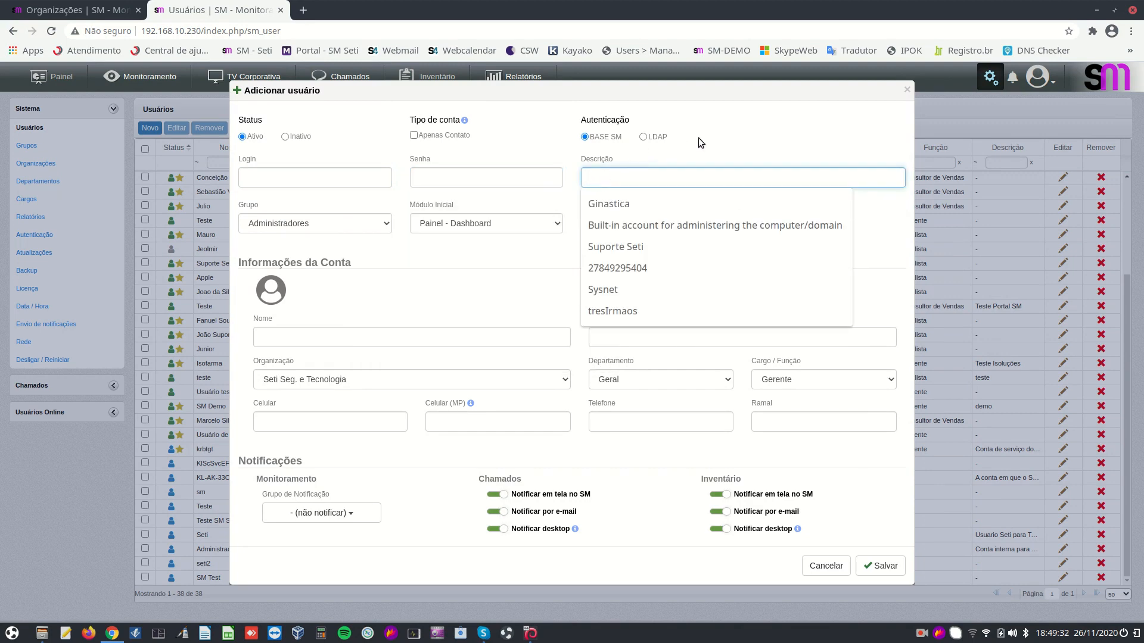
left_click(435, 281)
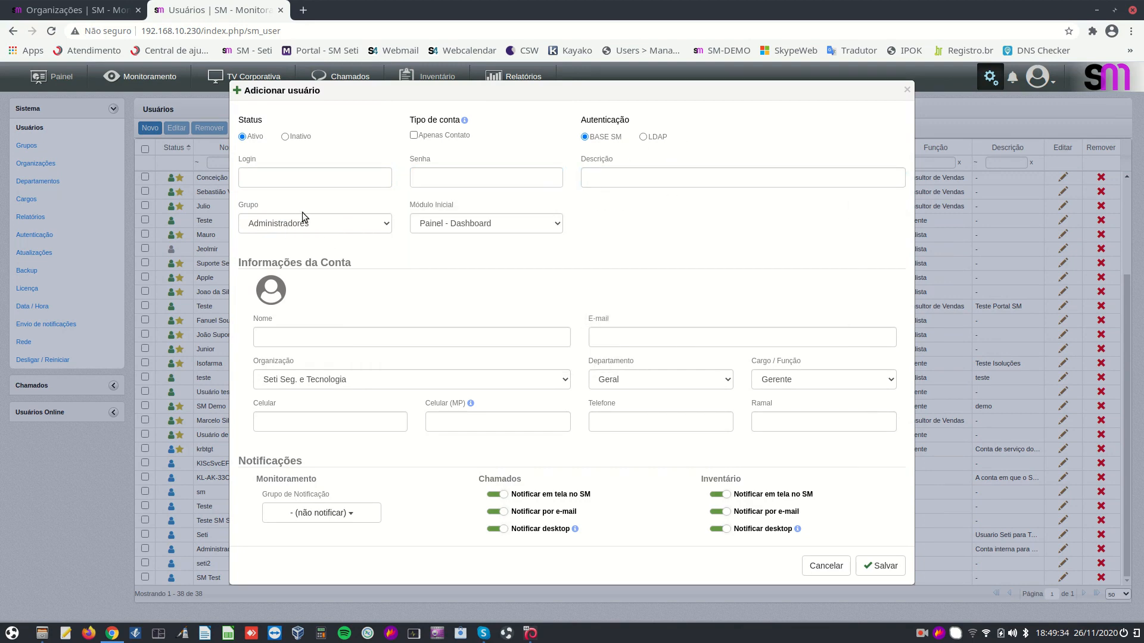
left_click(381, 226)
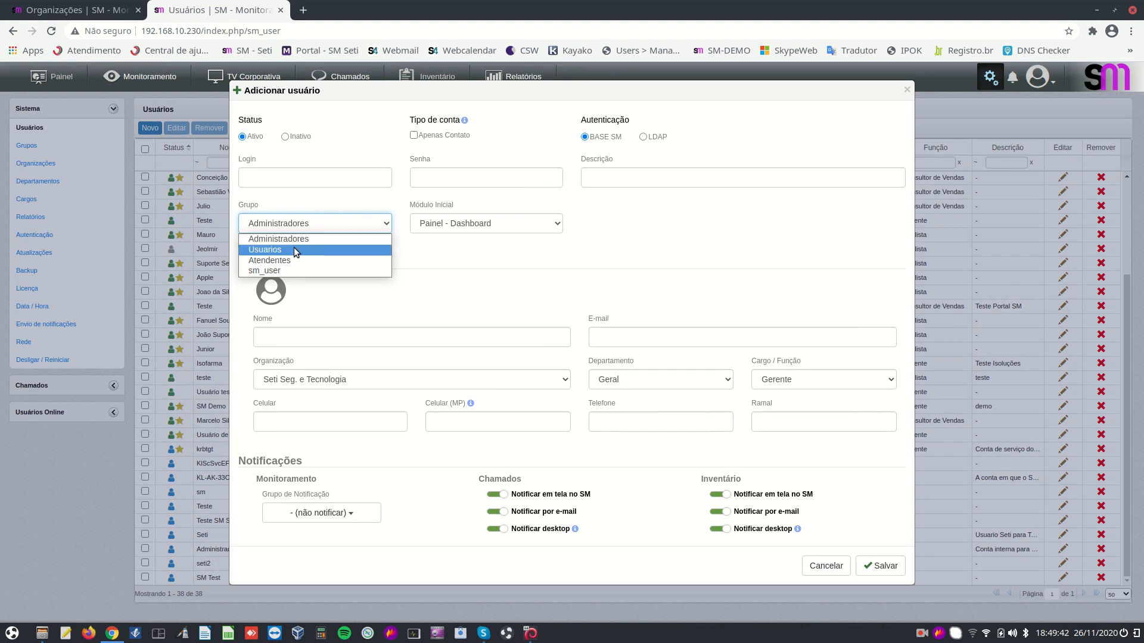
left_click(449, 252)
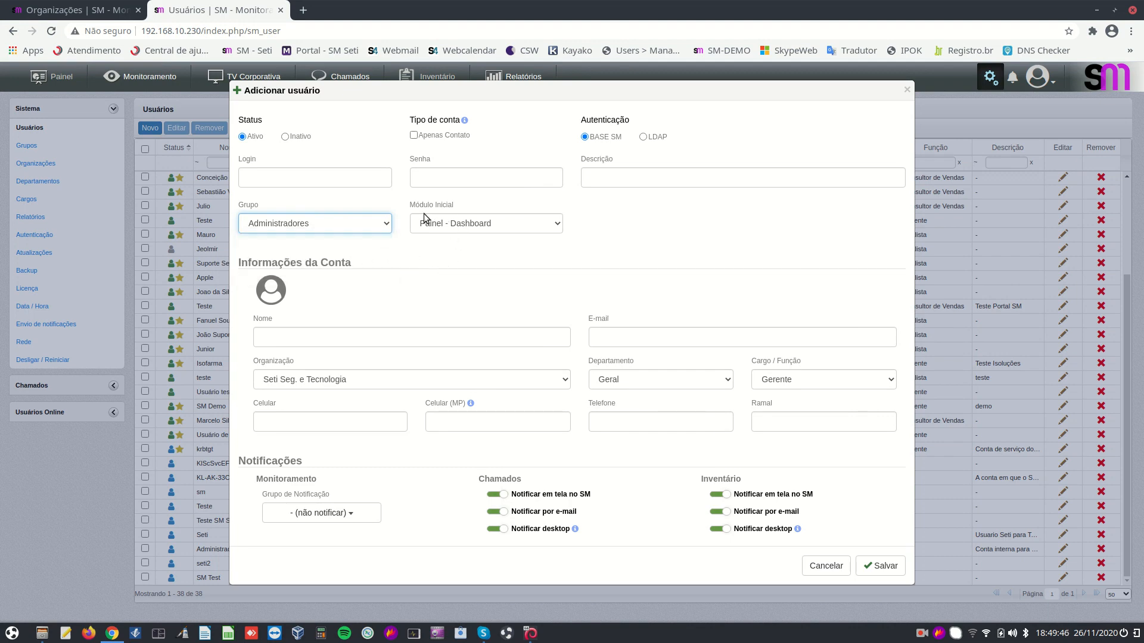
left_click(552, 227)
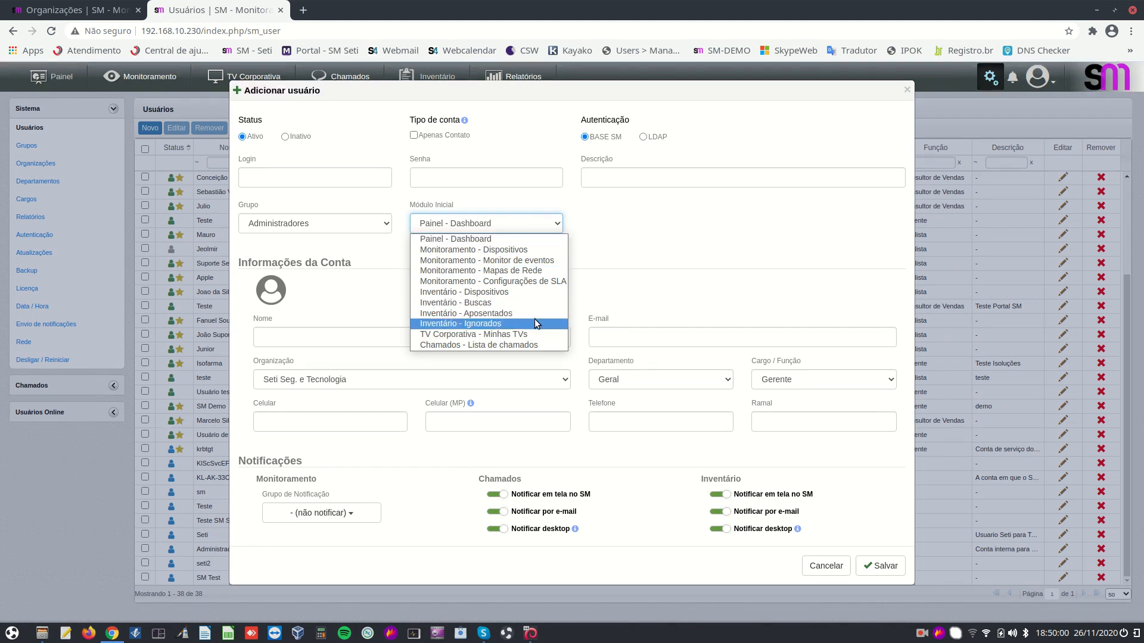
left_click(631, 251)
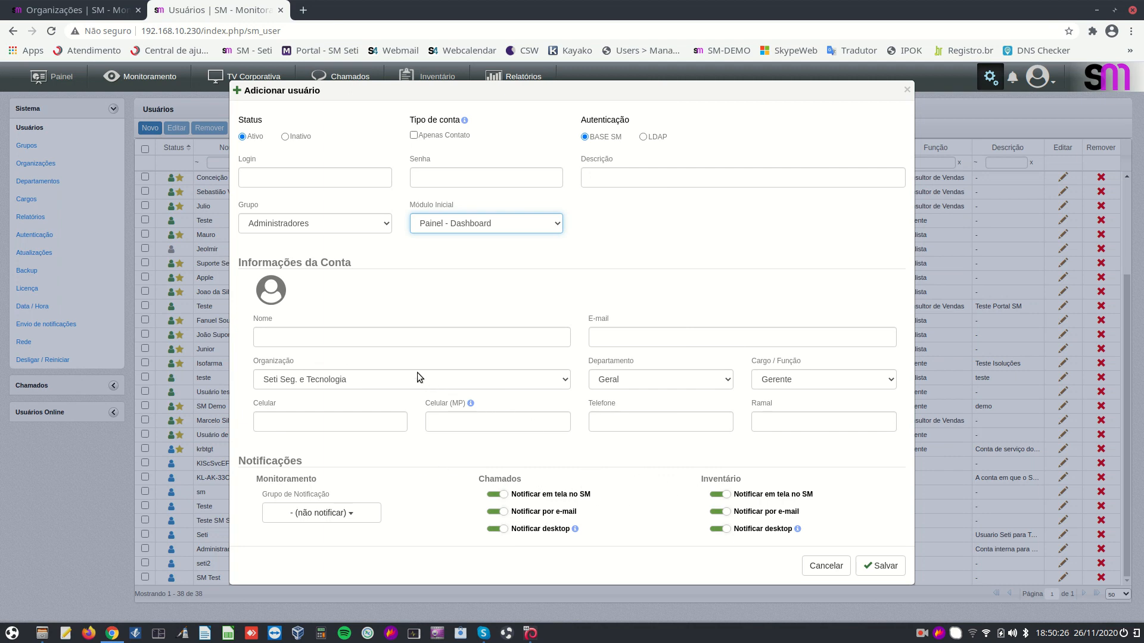
left_click(392, 337)
left_click(627, 335)
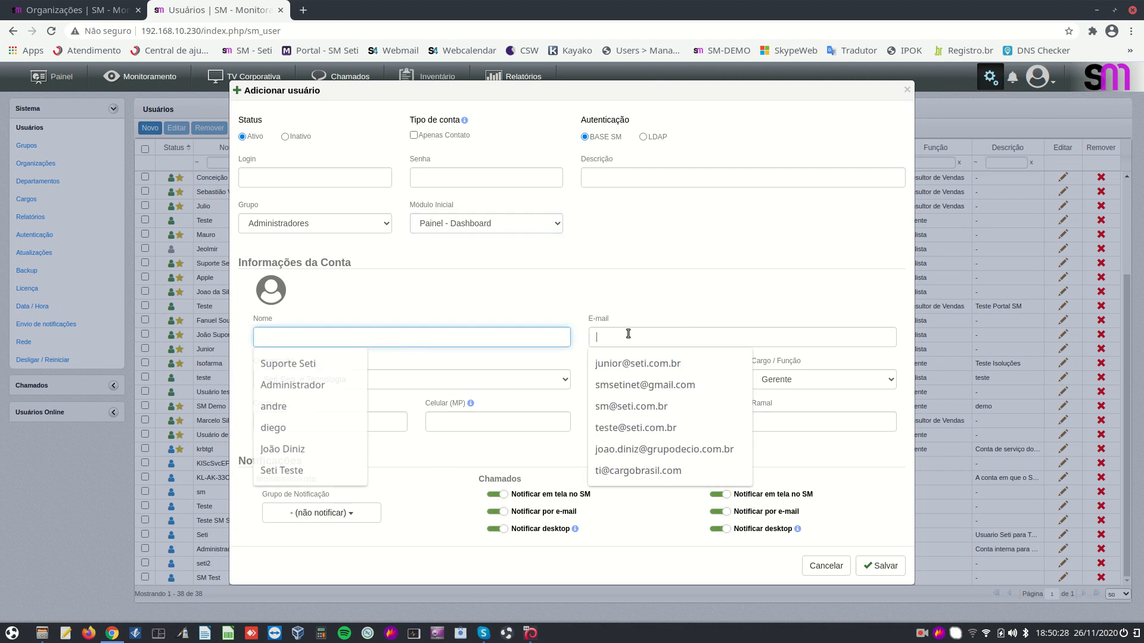
left_click(662, 422)
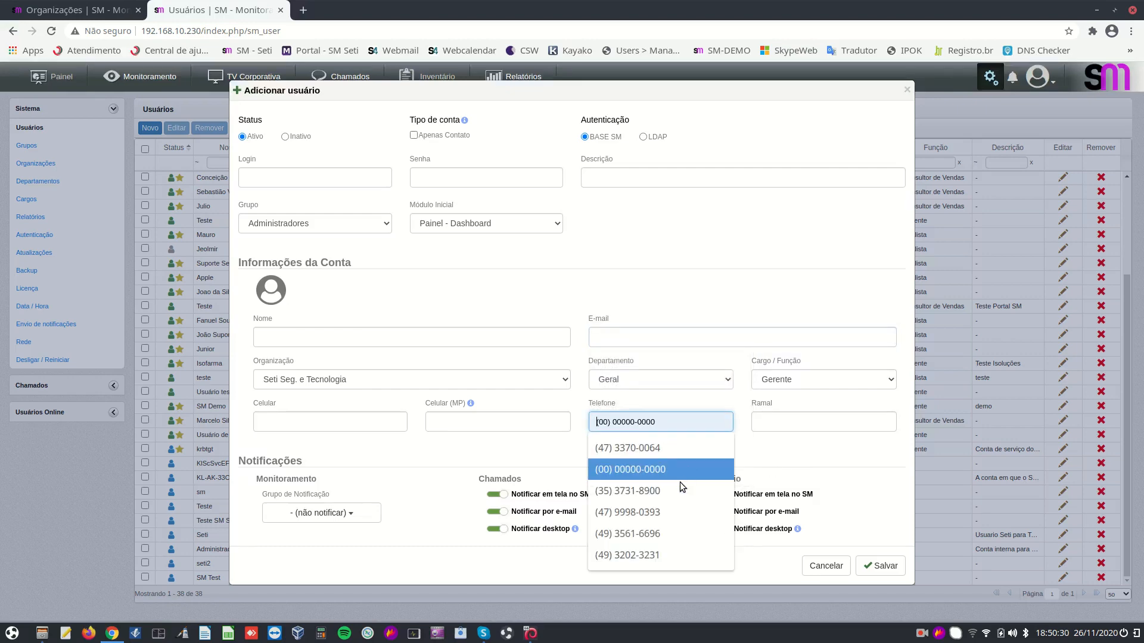
left_click(803, 449)
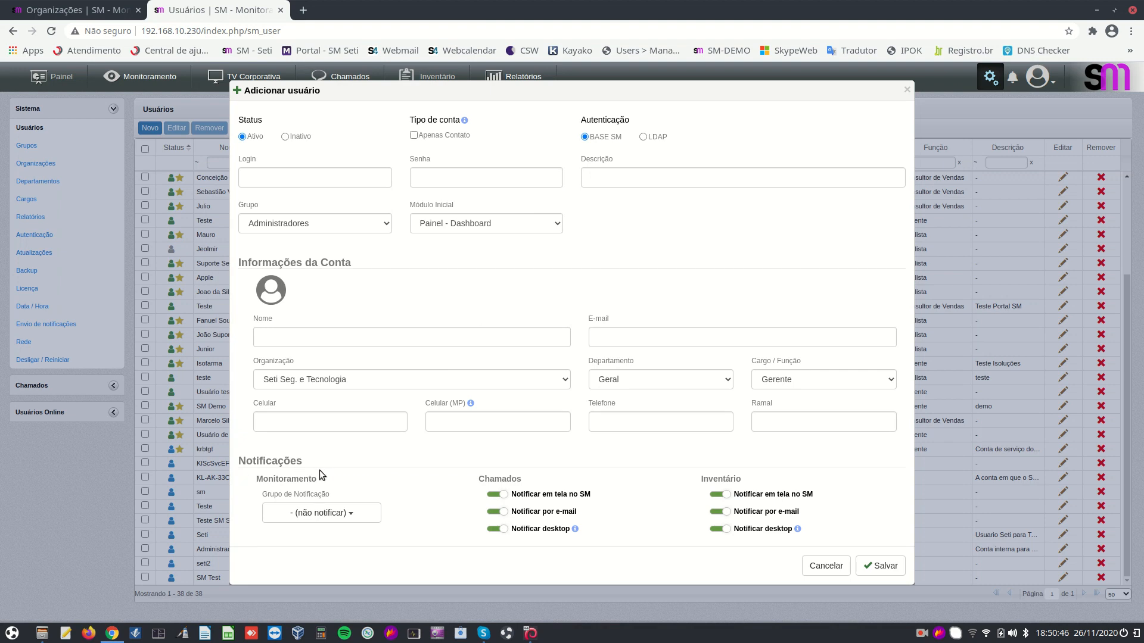
Uncheck '- (não notificar)' in the new user's Grupo de Notificação dropdown
left_click(362, 515)
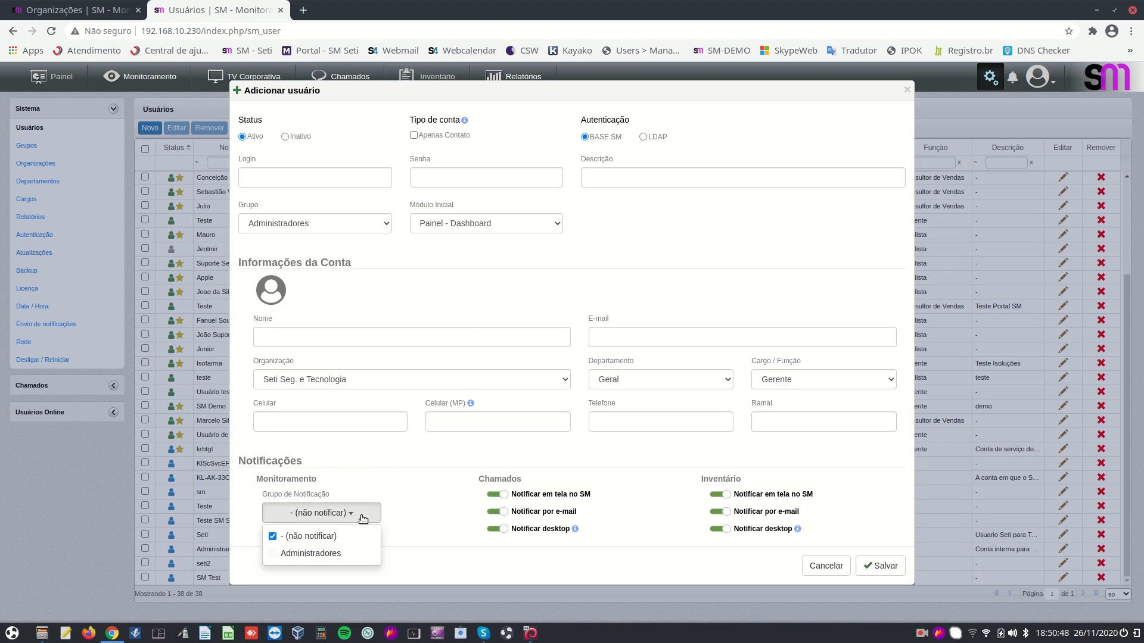
left_click(273, 537)
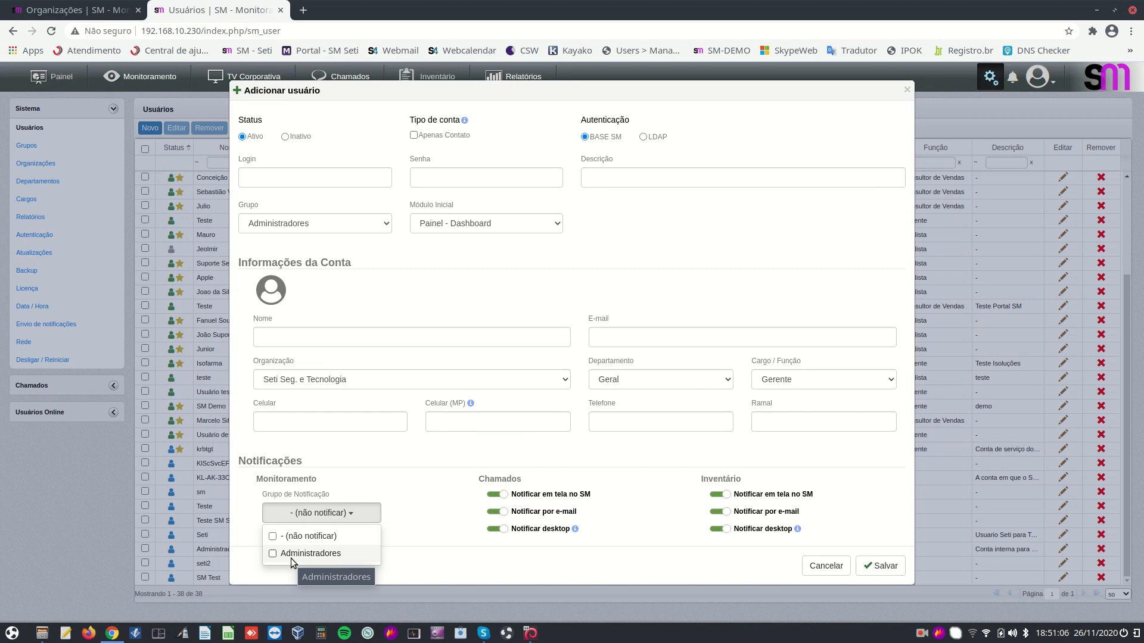
Close the notification group list and cancel the new user without saving
left_click(367, 480)
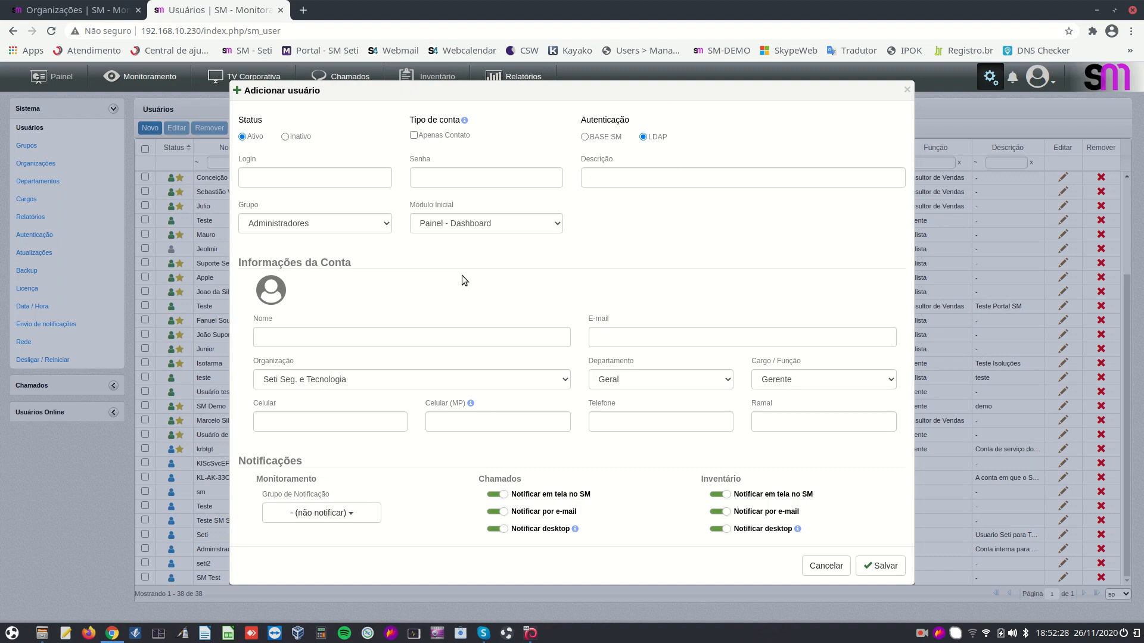
left_click(825, 565)
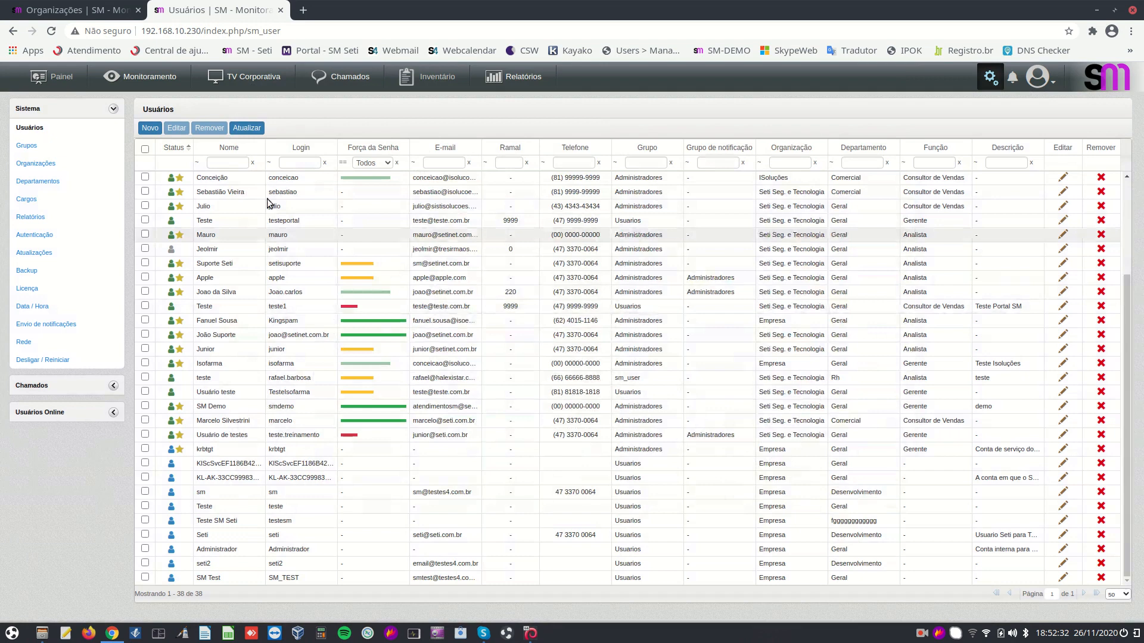
Go to the Grupos page and open the Administradores group for editing
left_click(26, 147)
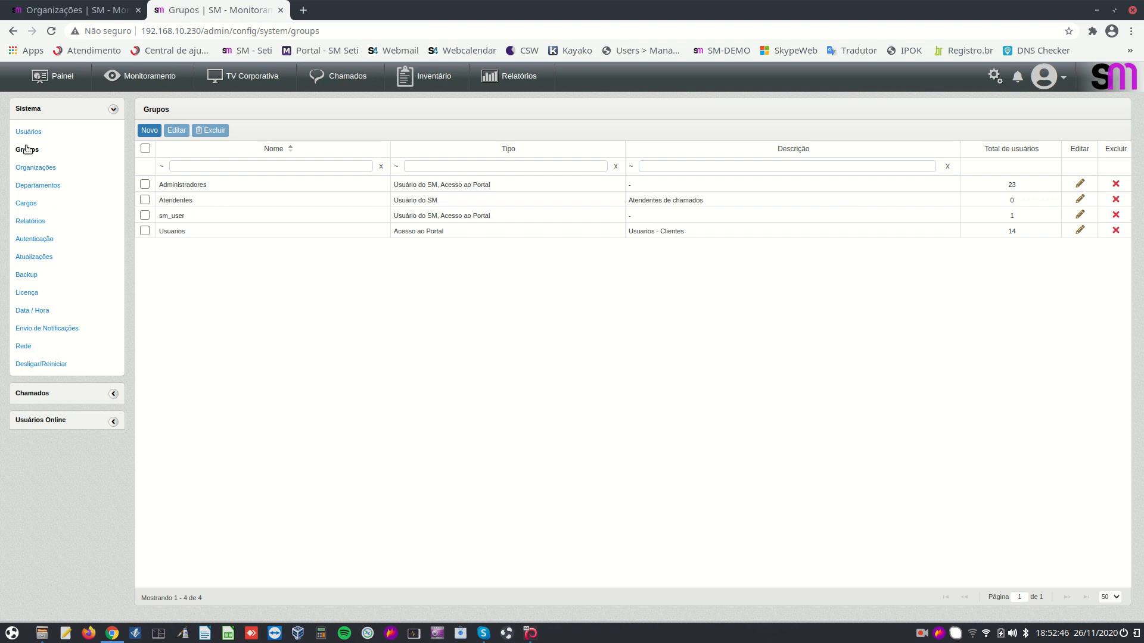
left_click(1080, 184)
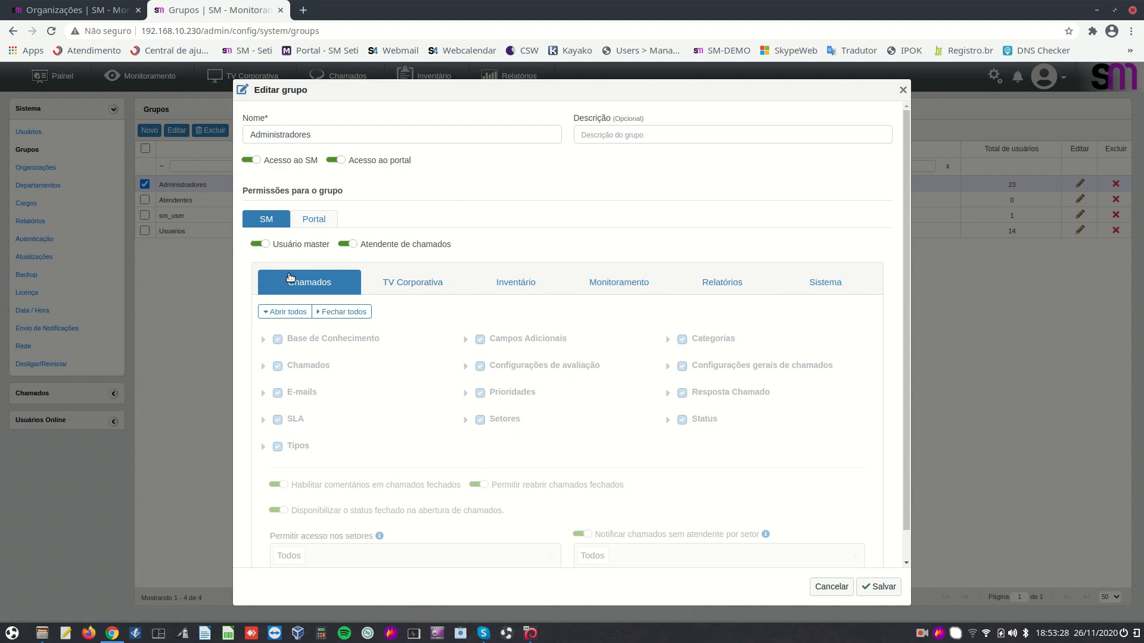
left_click(257, 243)
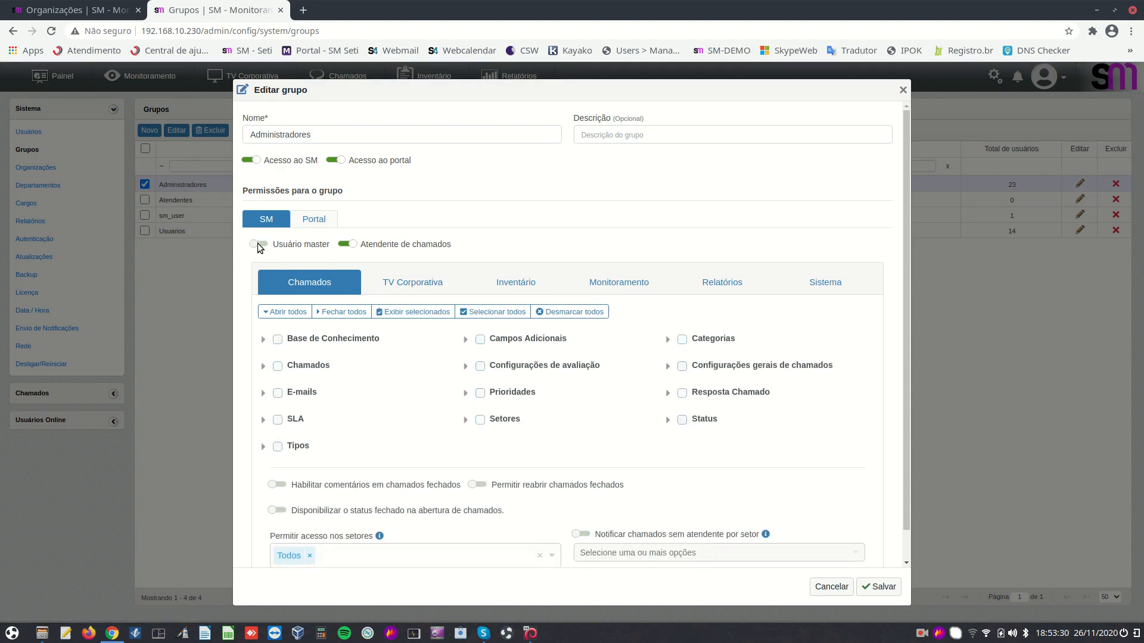
left_click(278, 339)
left_click(277, 366)
left_click(278, 393)
left_click(480, 366)
left_click(480, 339)
left_click(502, 282)
left_click(424, 286)
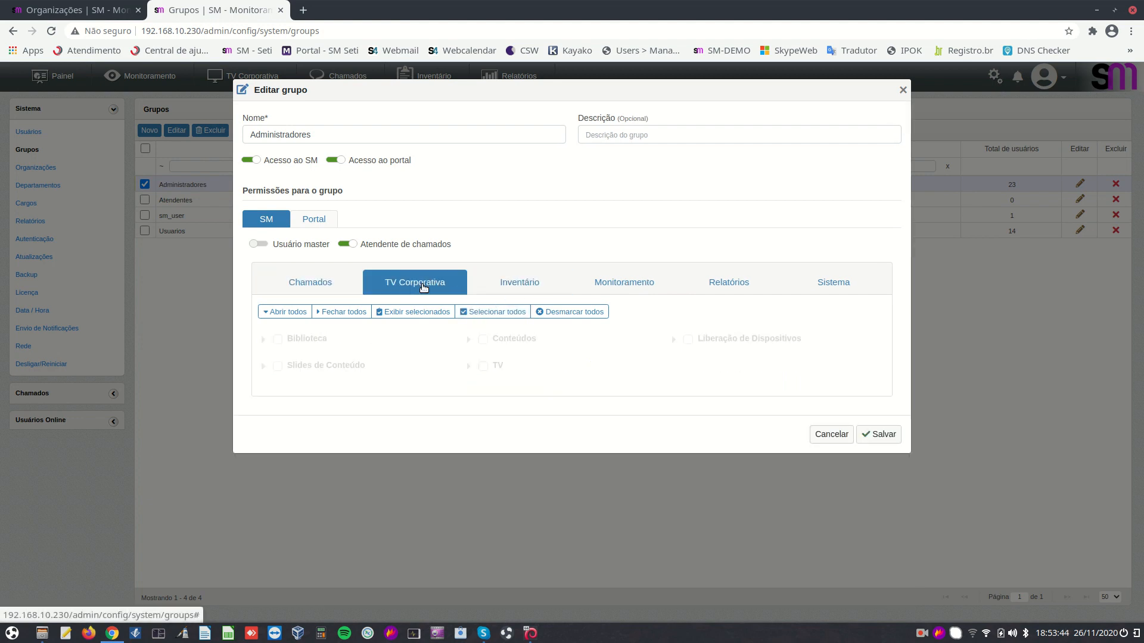
left_click(335, 289)
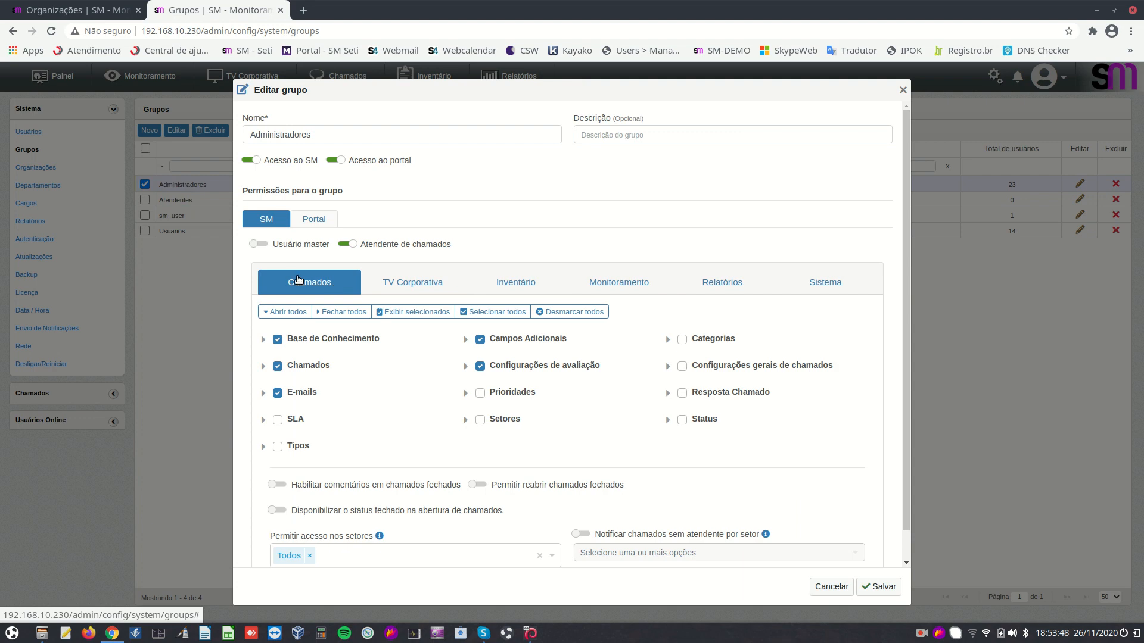
left_click(278, 366)
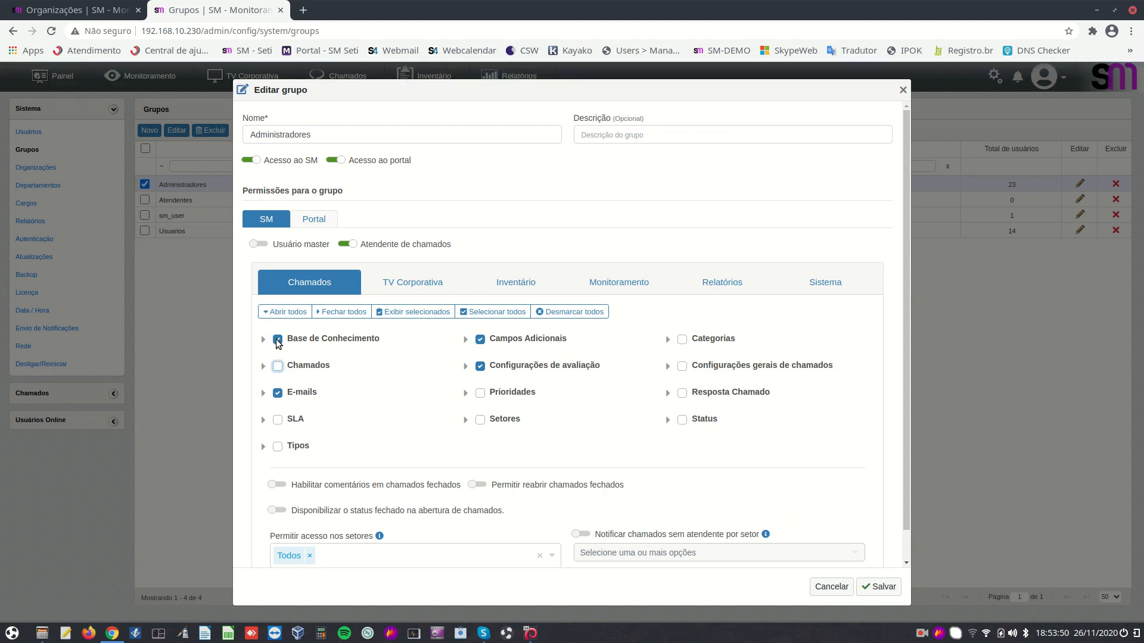
left_click(277, 339)
left_click(278, 393)
left_click(258, 244)
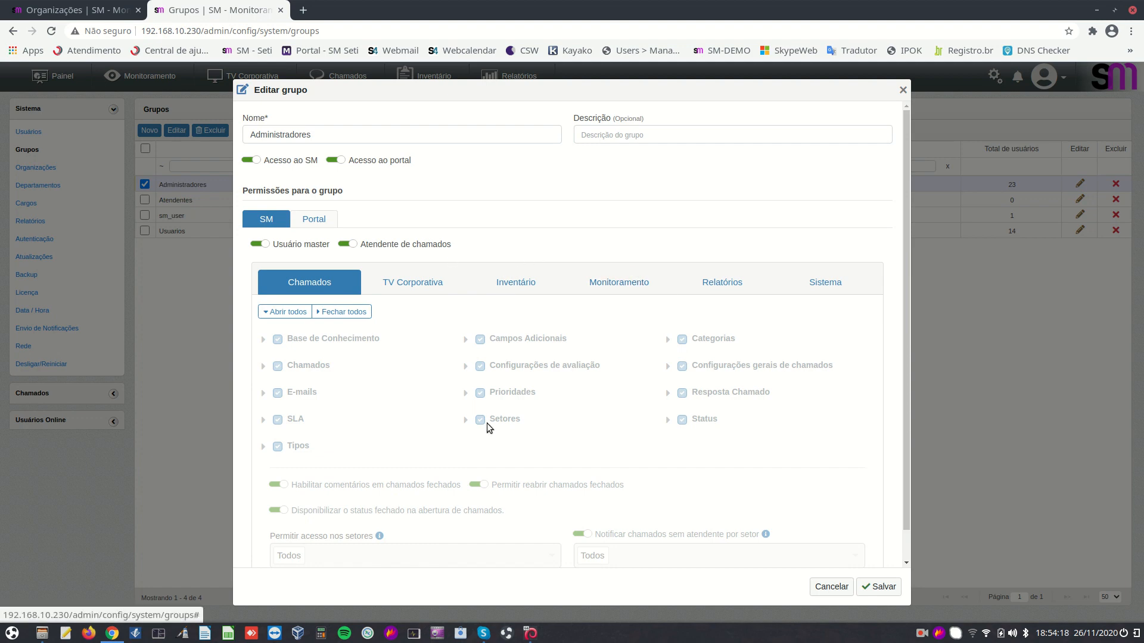
scroll(439, 321, "down", 1)
scroll(441, 325, "down", 1)
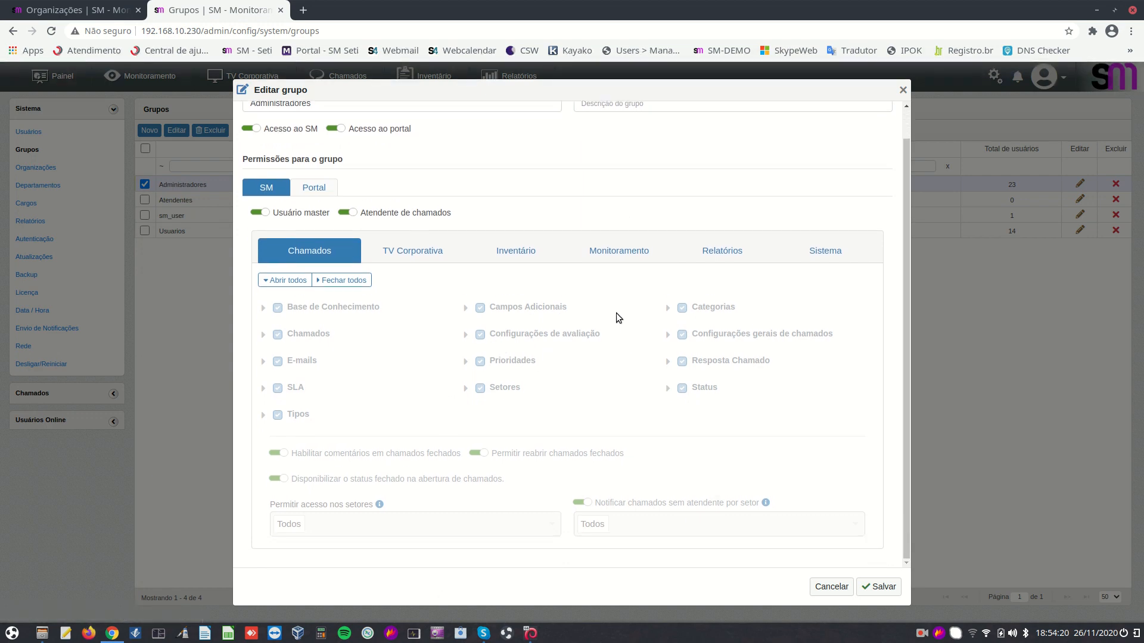
scroll(596, 328, "up", 1)
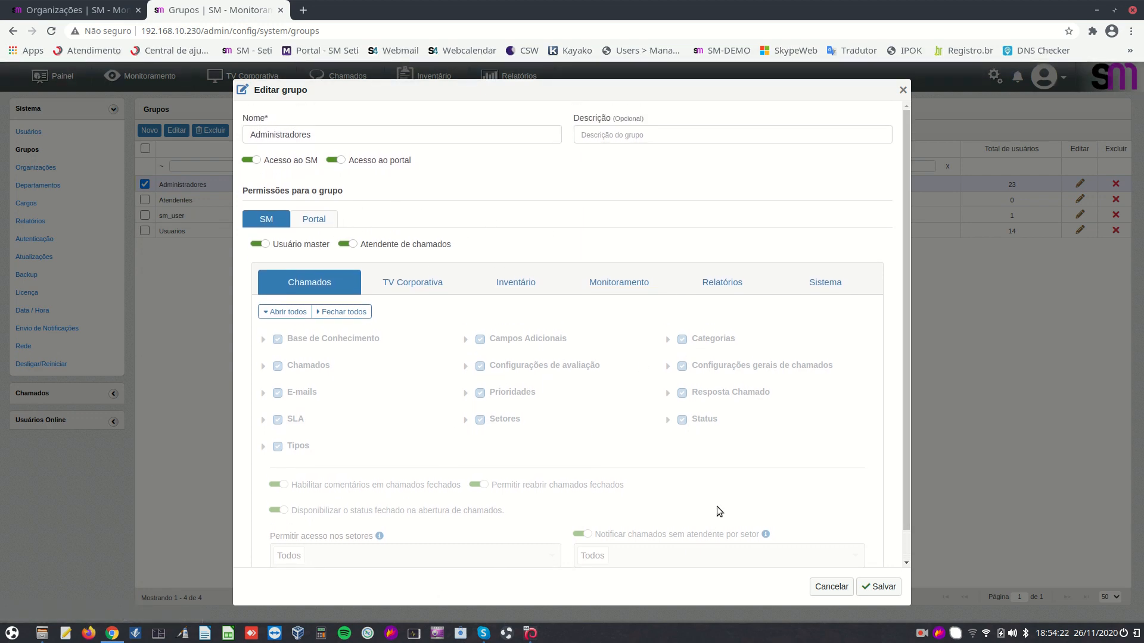
Switch to the Atendentes group, select all its Chamados permissions, and view TV Corporativa permissions
left_click(816, 584)
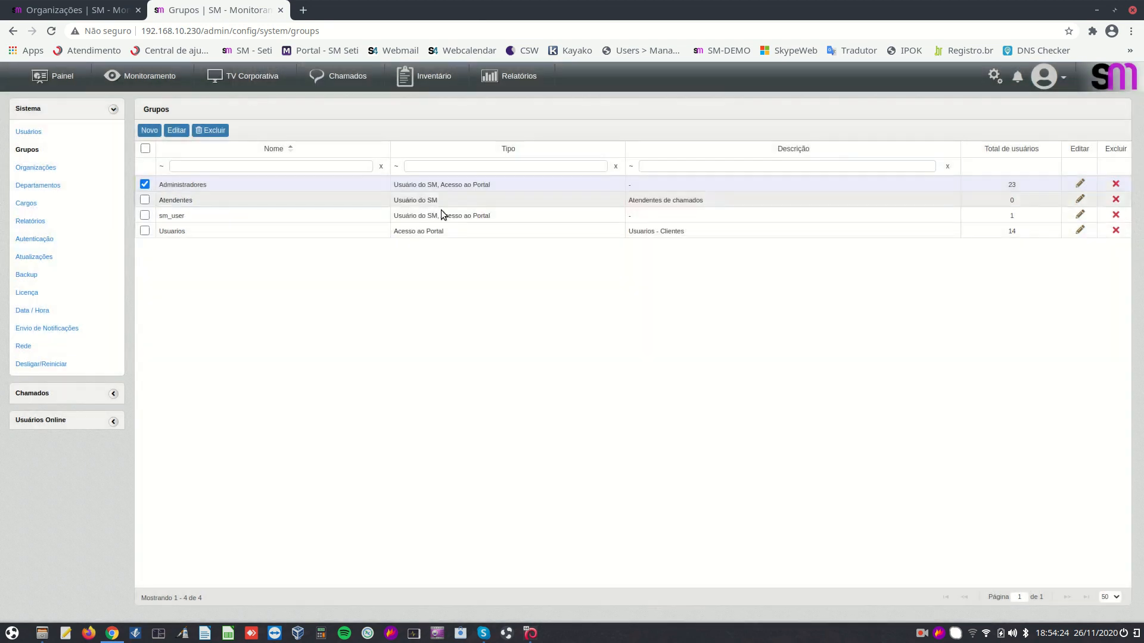
left_click(1080, 201)
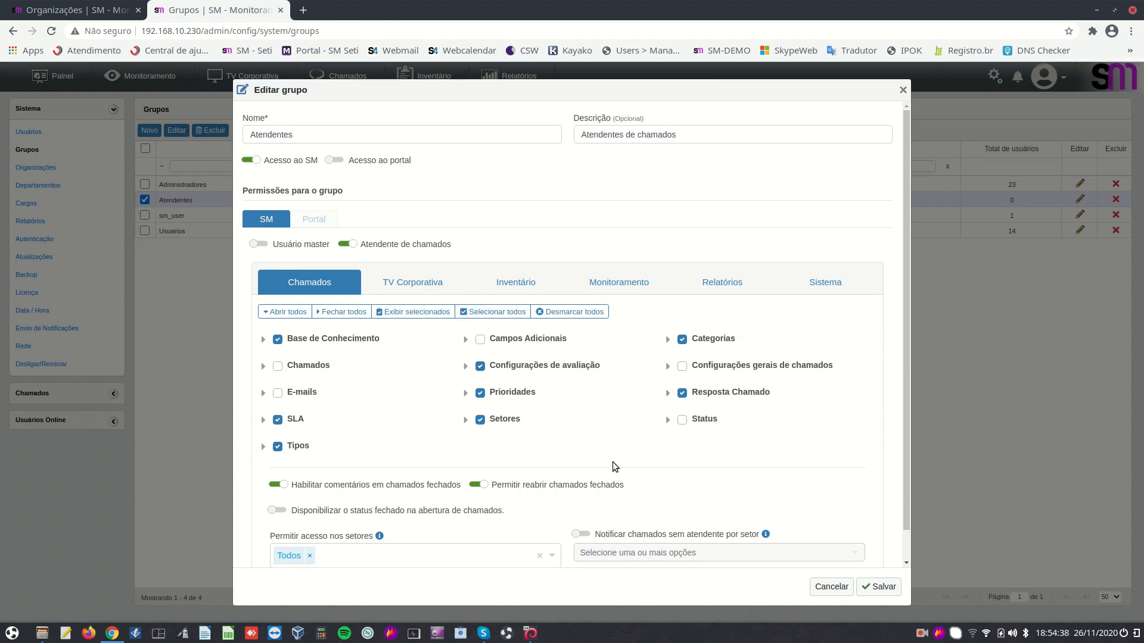
left_click(514, 314)
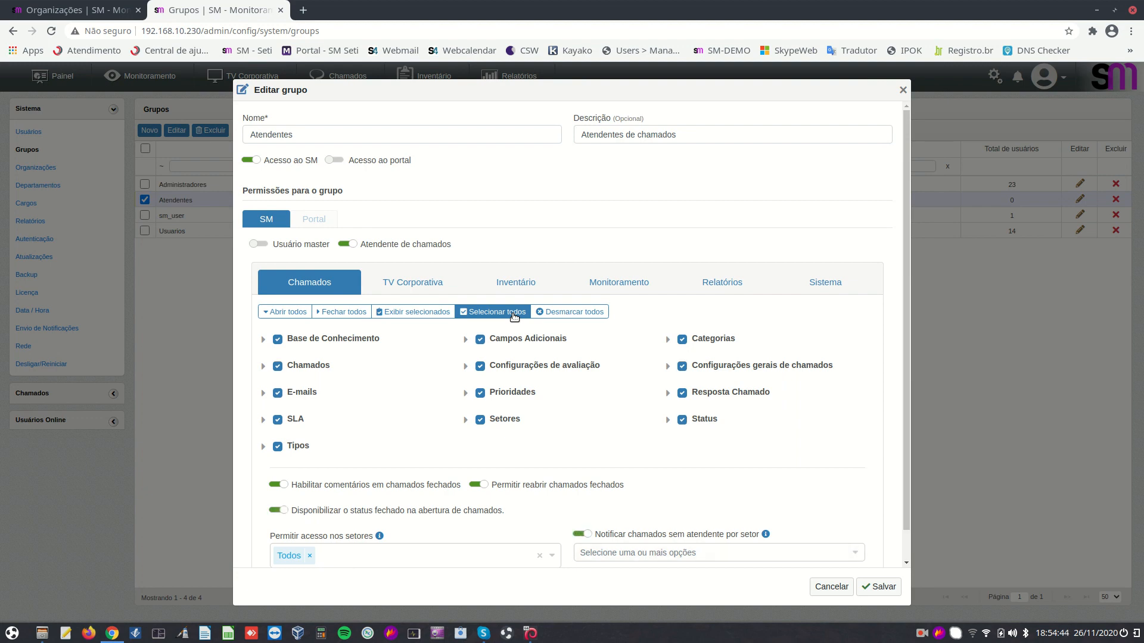
left_click(441, 282)
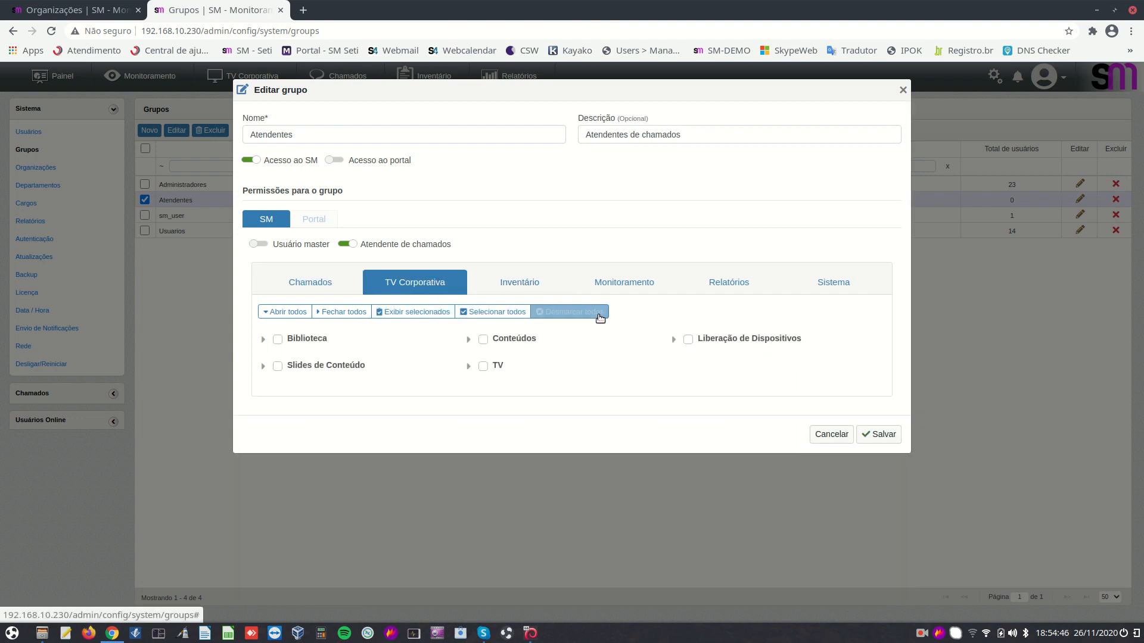
Review the Atendentes Inventário and Monitoramento permissions, then return to Chamados
left_click(567, 289)
left_click(632, 287)
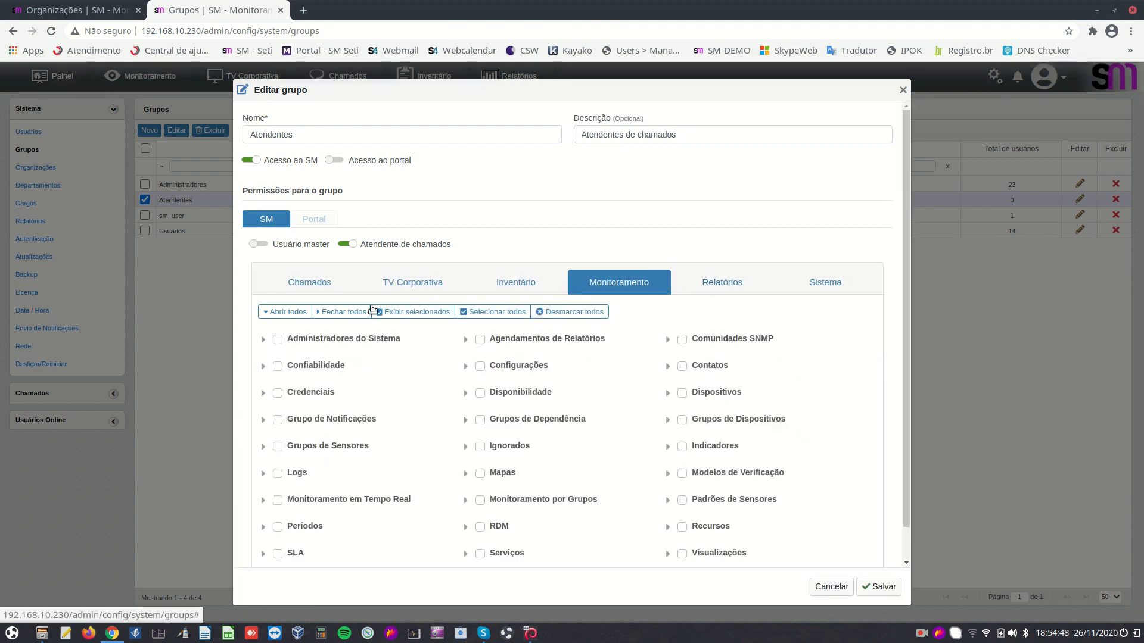
left_click(322, 290)
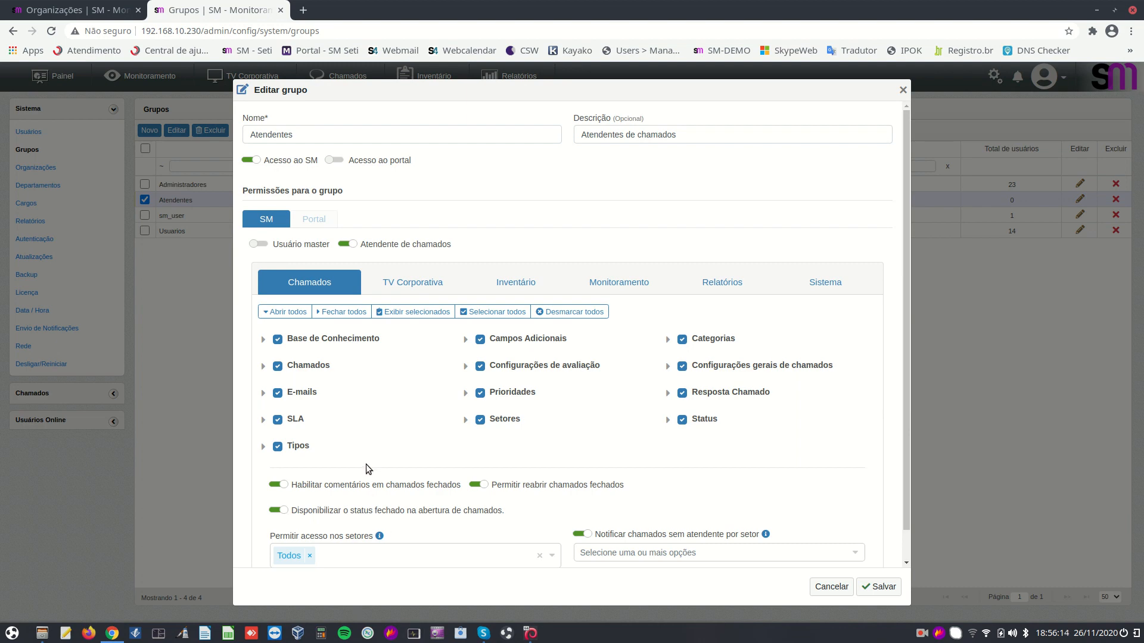
Check the sector-access and unattended-ticket notification sector lists unchanged, then close the Atendentes editor
scroll(539, 546, "down", 1)
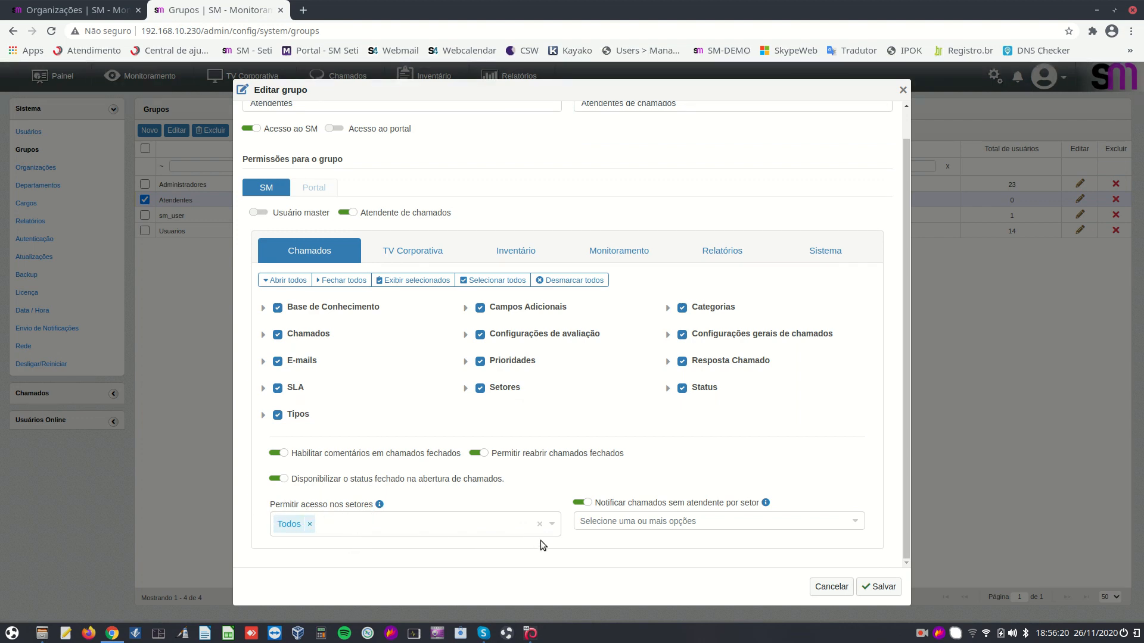
left_click(554, 523)
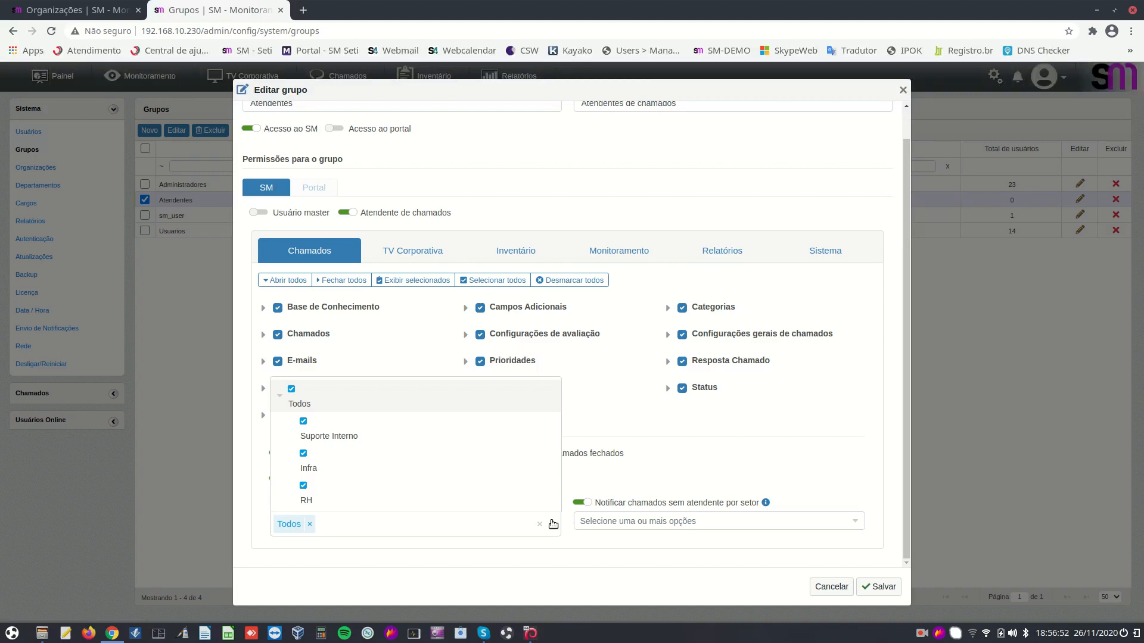
left_click(666, 569)
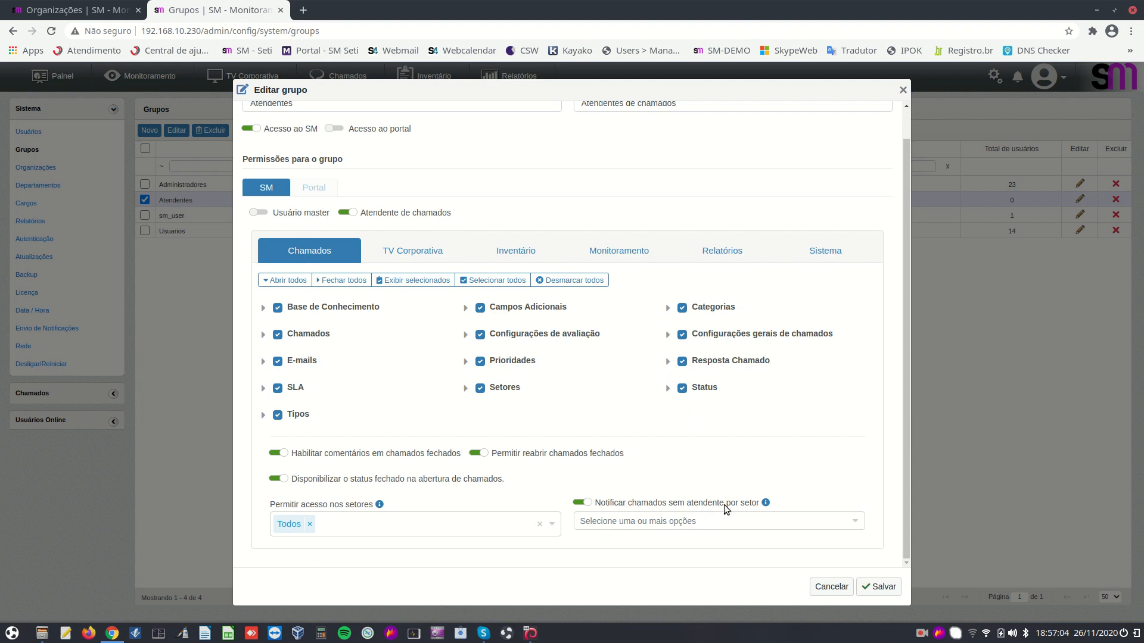
left_click(856, 522)
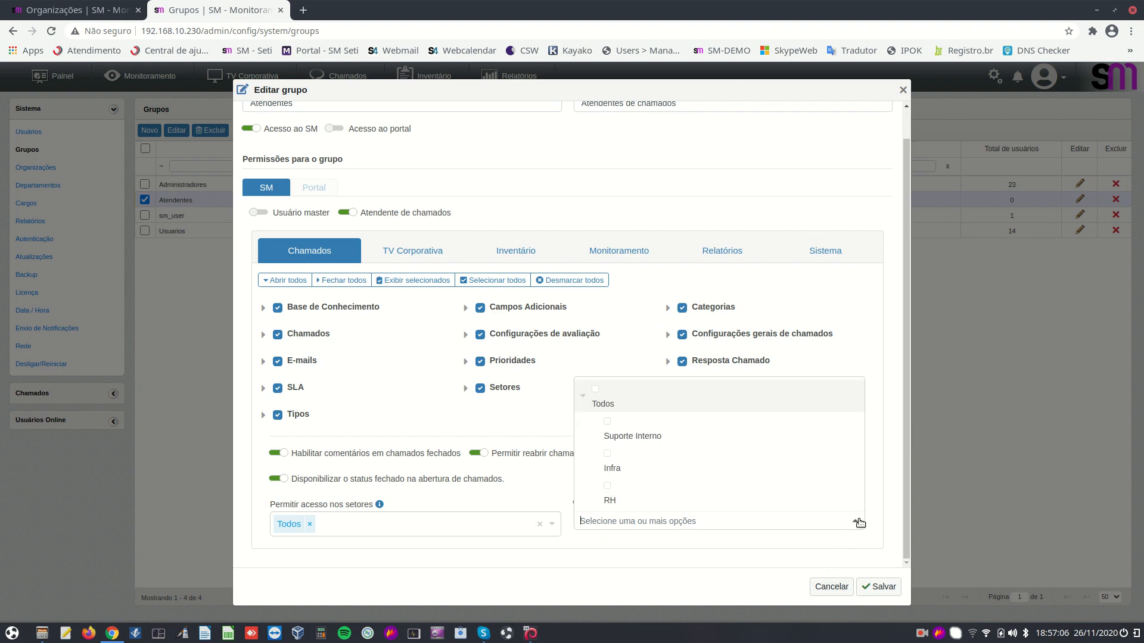
left_click(557, 493)
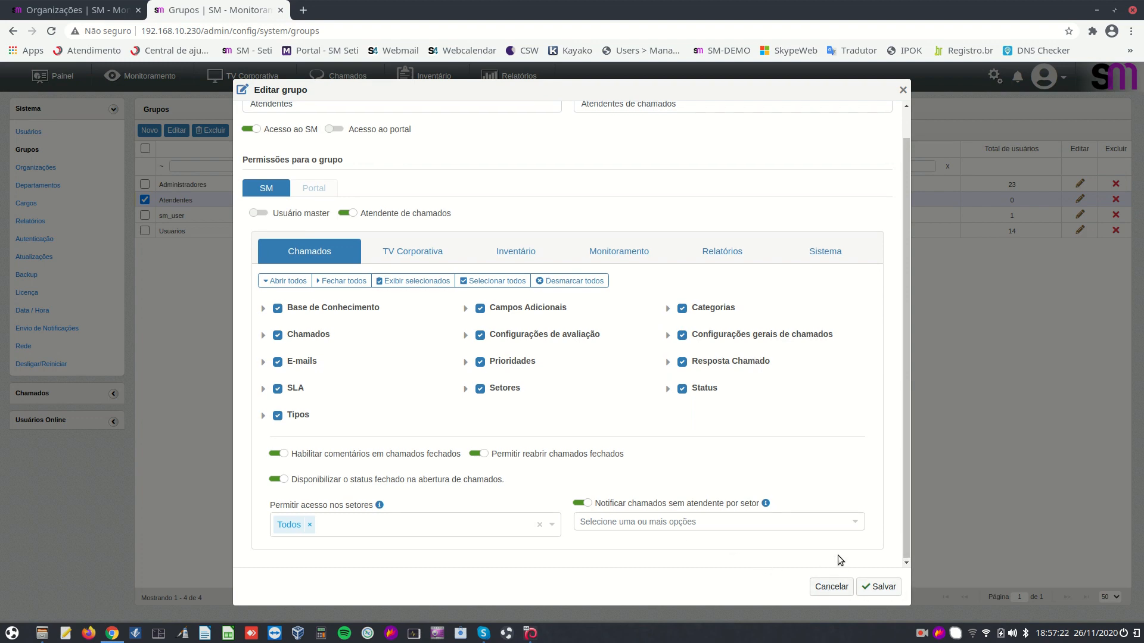
scroll(838, 556, "up", 1)
left_click(832, 587)
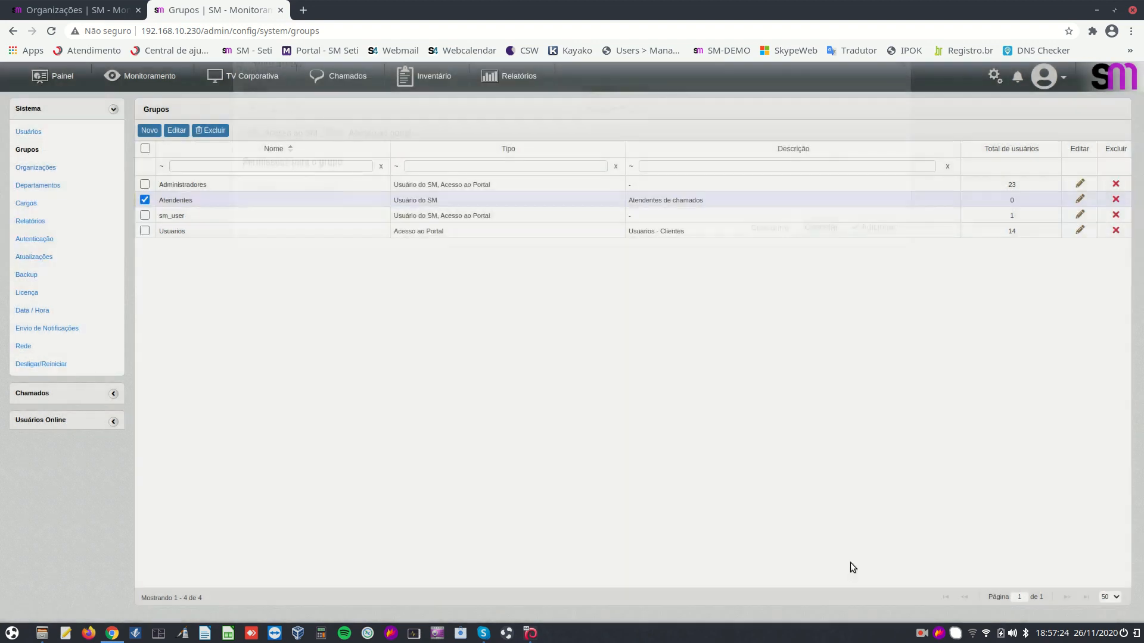
Open the Usuarios group and, after briefly picking Normal, allow all four ticket priorities via Todas
left_click(1080, 232)
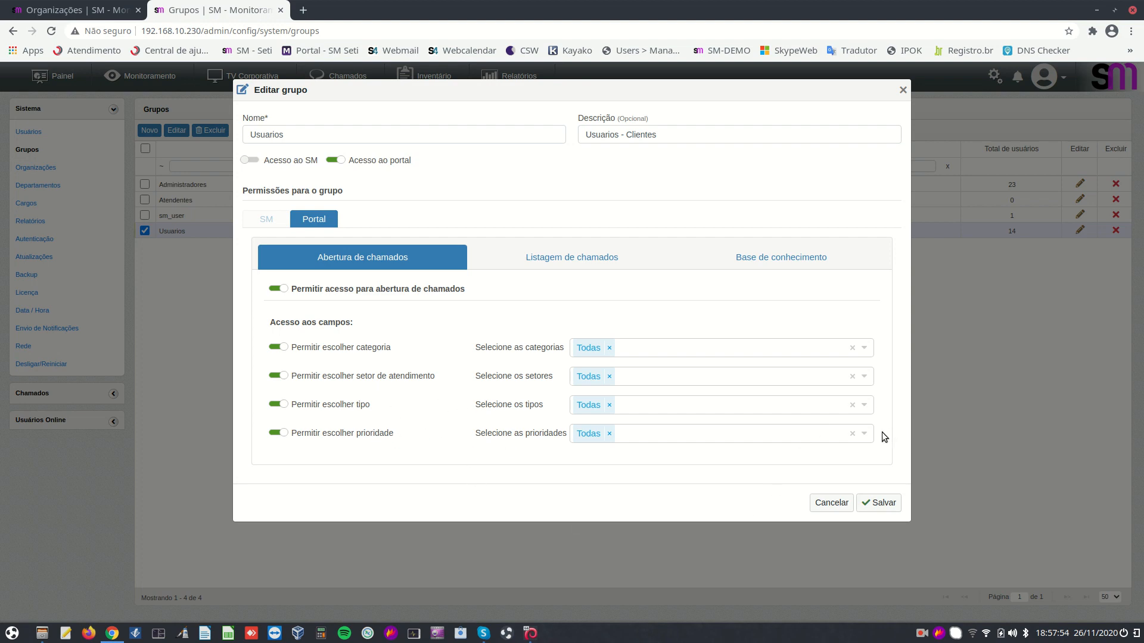
left_click(864, 434)
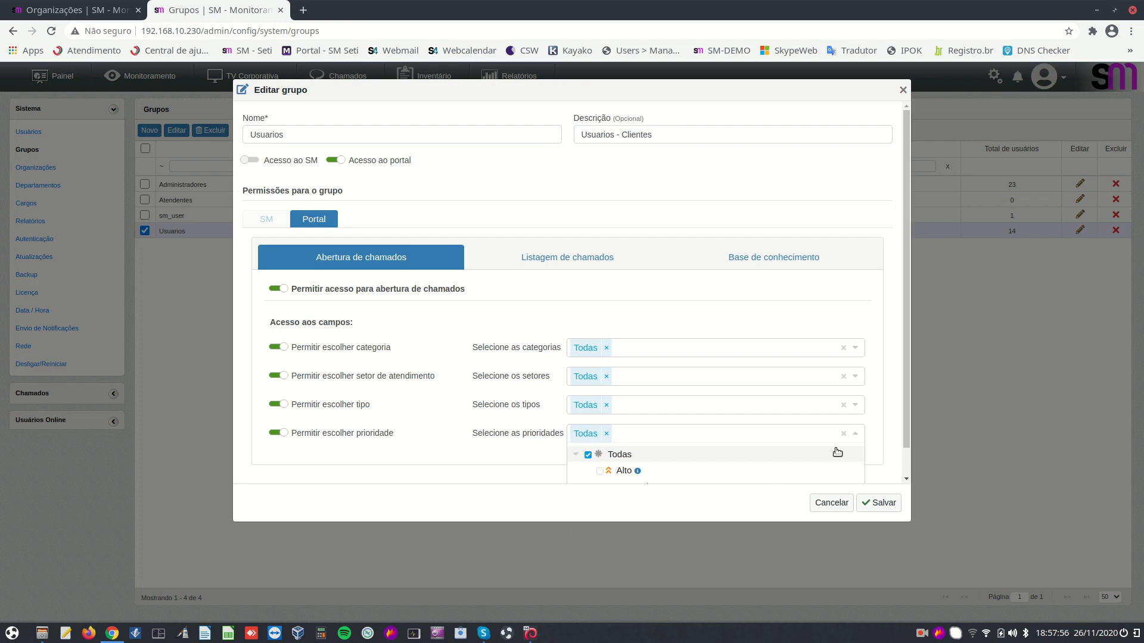
scroll(845, 470, "down", 1)
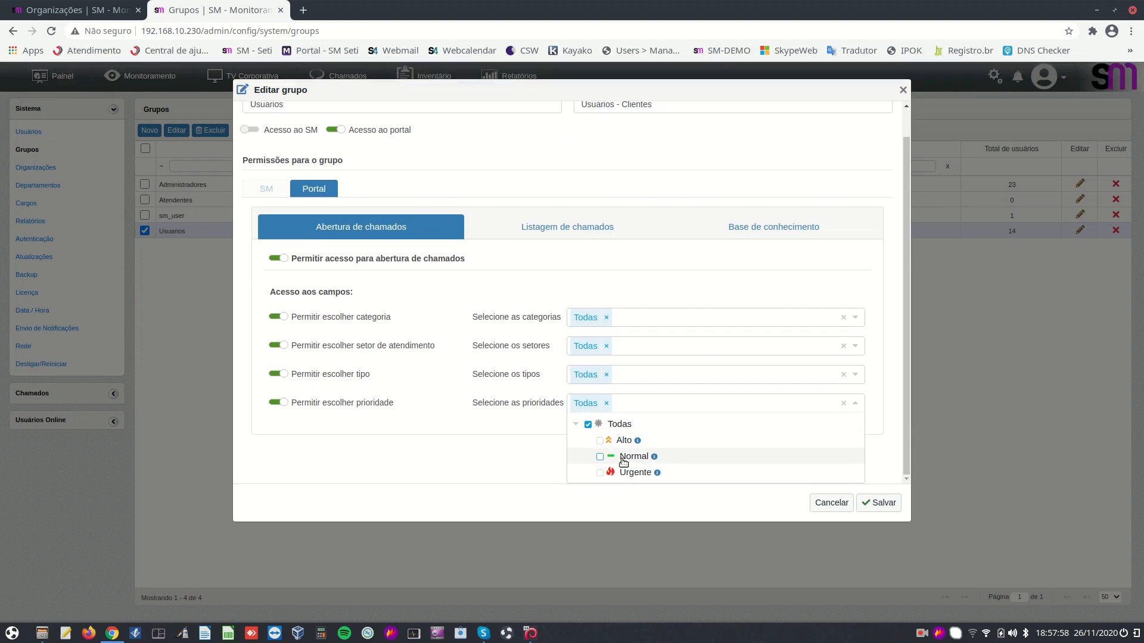
left_click(600, 456)
left_click(477, 456)
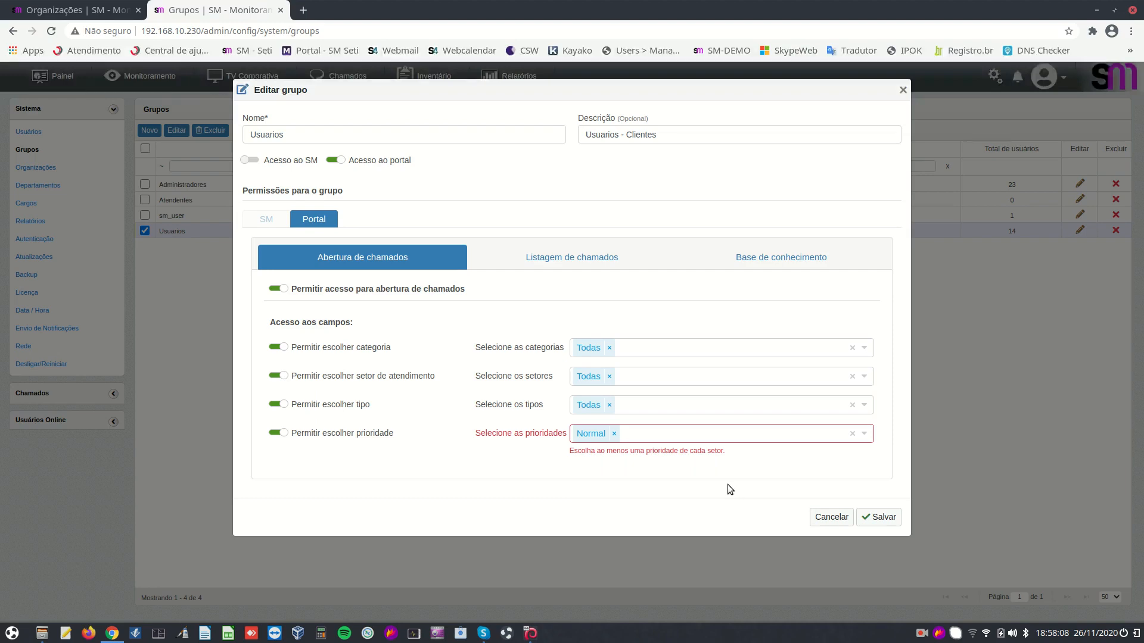
left_click(863, 431)
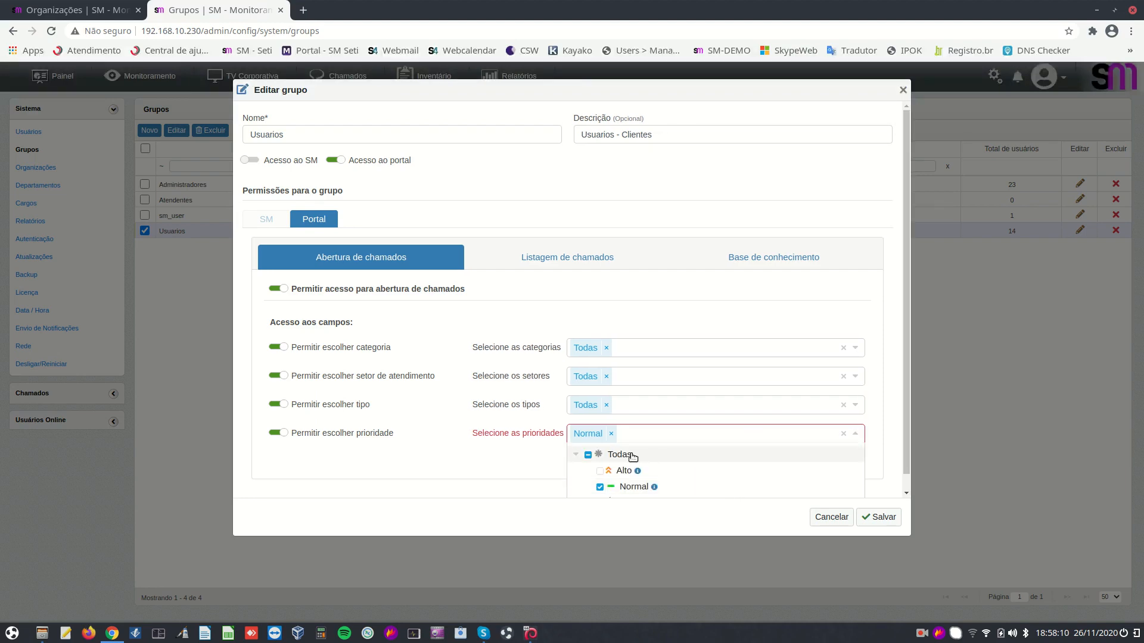
left_click(588, 455)
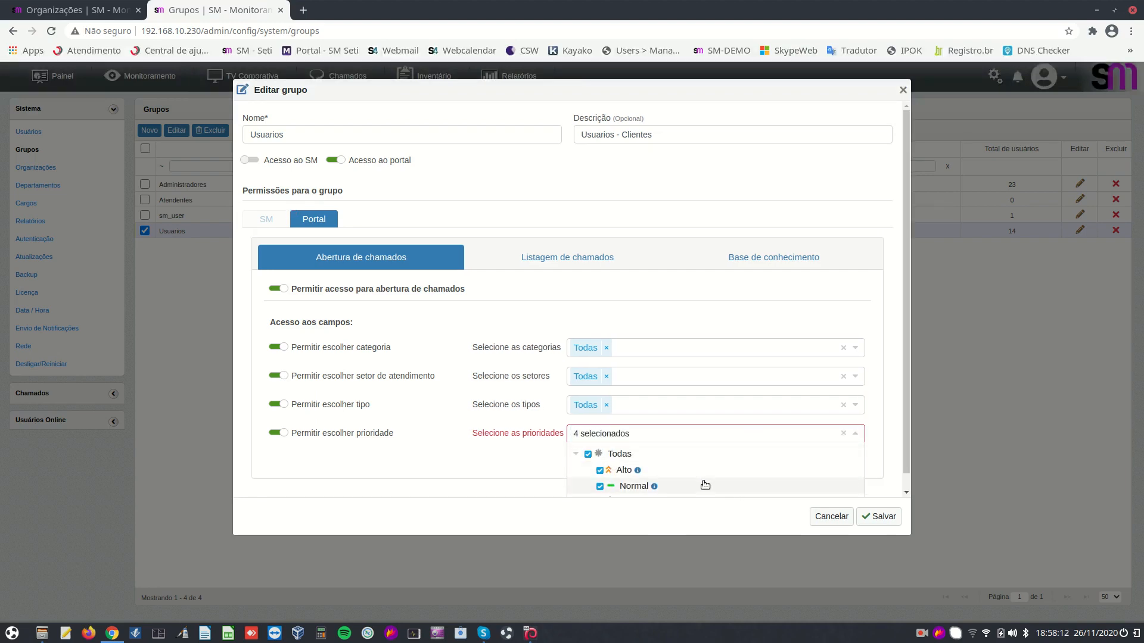
left_click(514, 495)
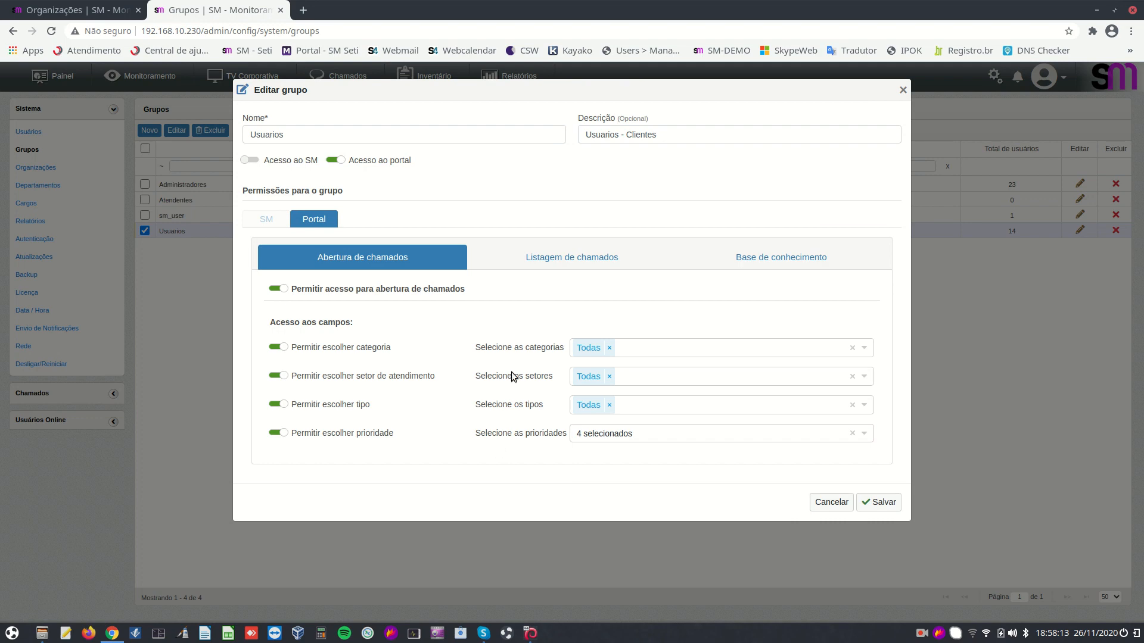
On Usuarios ticket-listing permissions, toggle 'Ver apenas chamados próprios' off and on, then review sectors
left_click(545, 261)
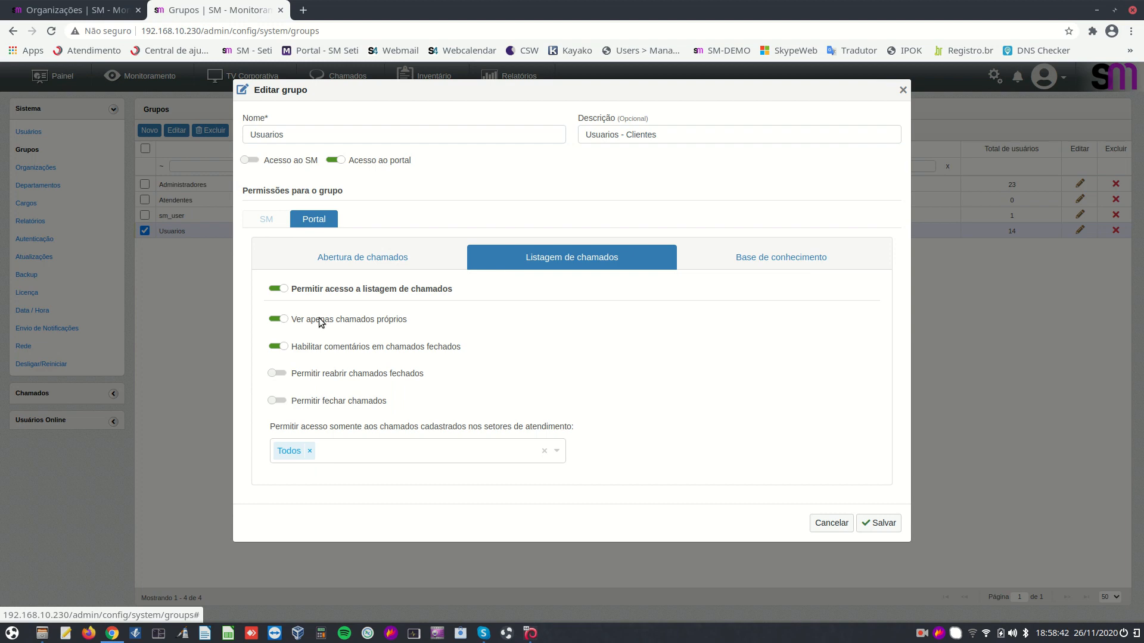
left_click(283, 320)
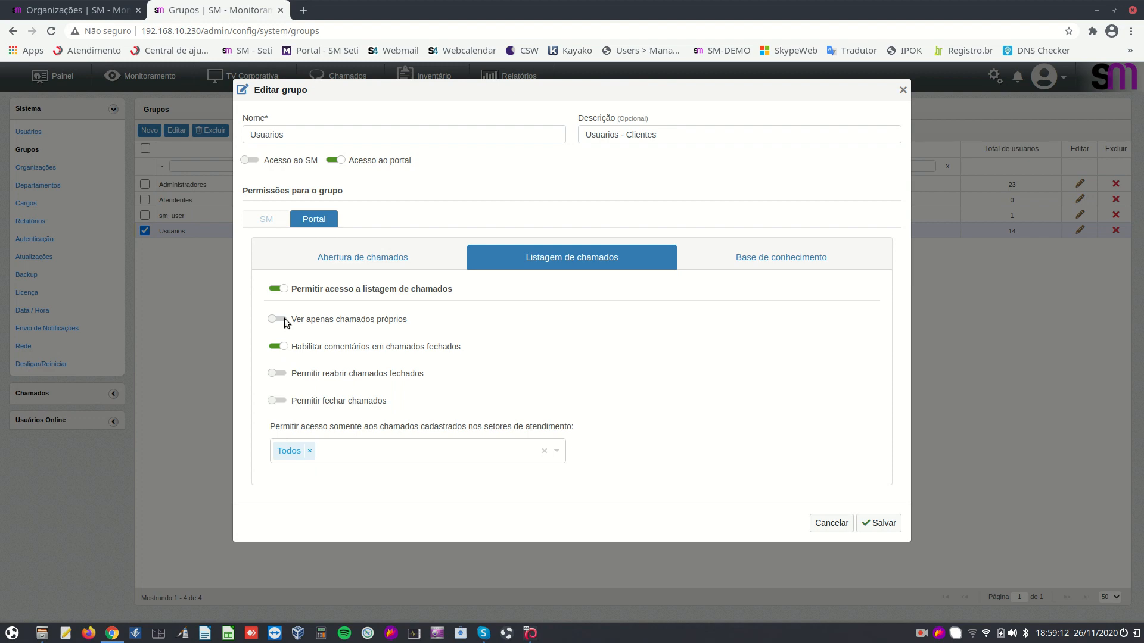
left_click(277, 319)
left_click(562, 450)
scroll(637, 417, "down", 2)
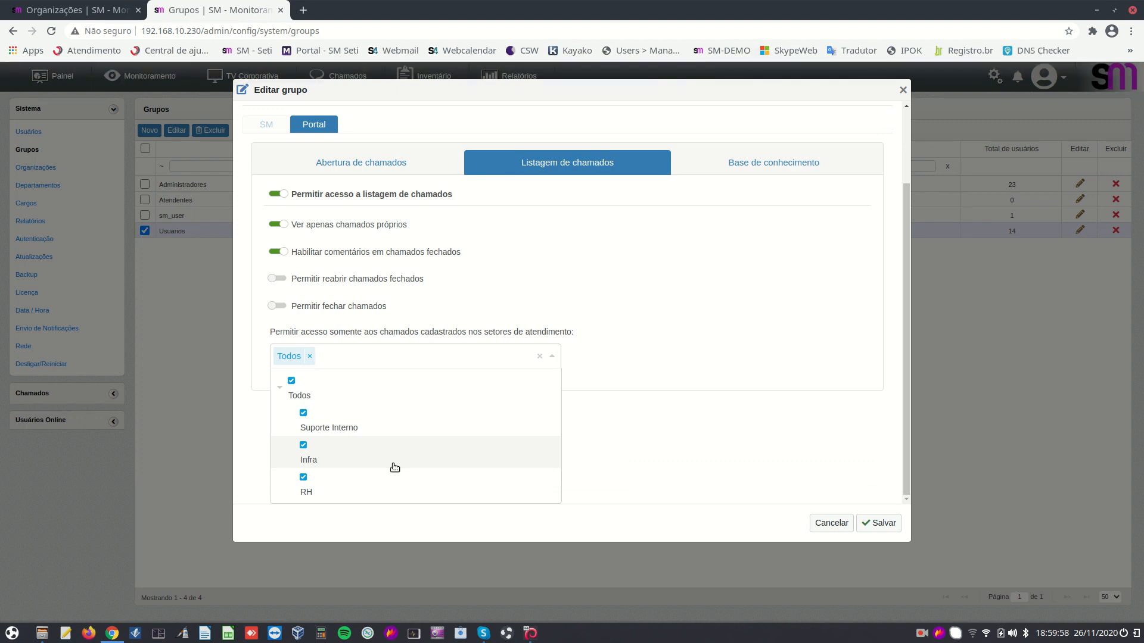
left_click(597, 290)
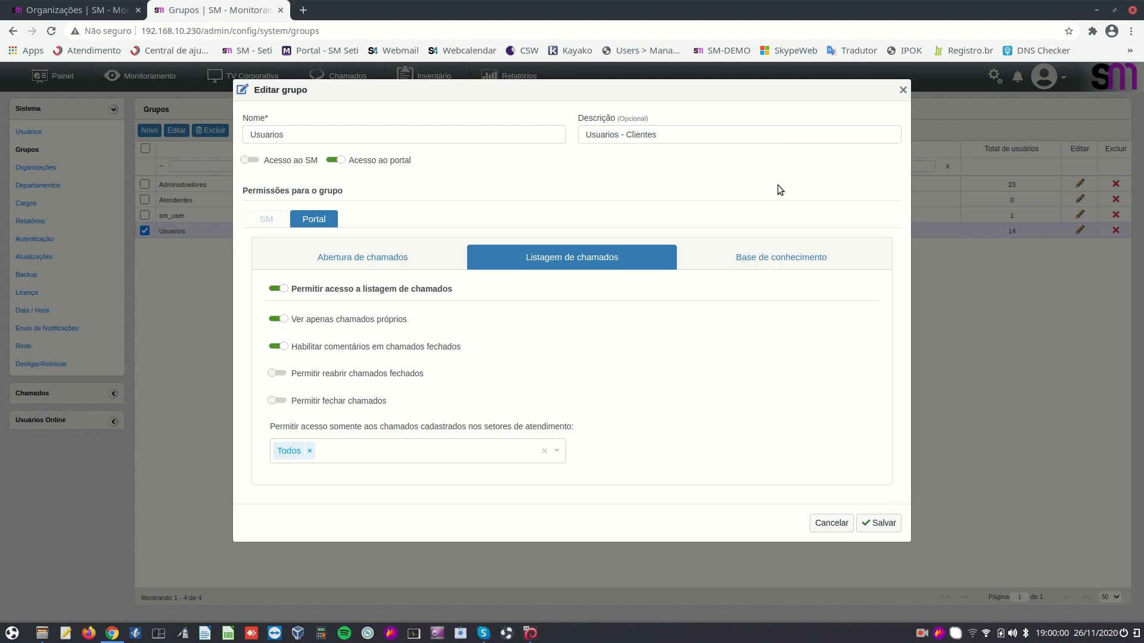
View the Usuarios group's Base de conhecimento permissions, then cancel the group edit without saving
left_click(787, 265)
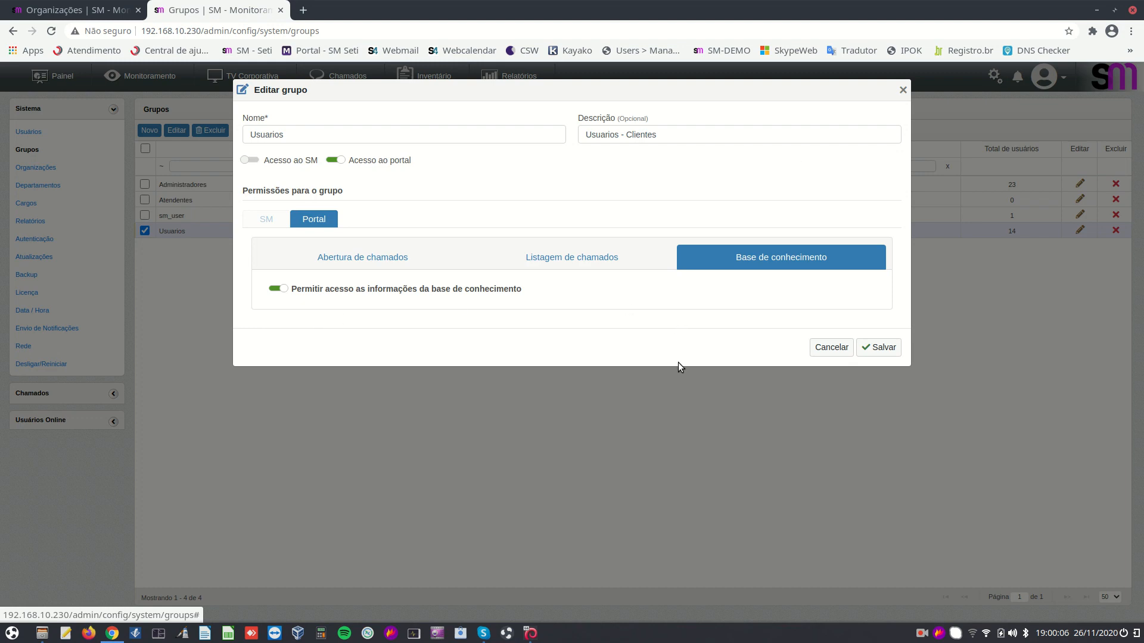
left_click(839, 349)
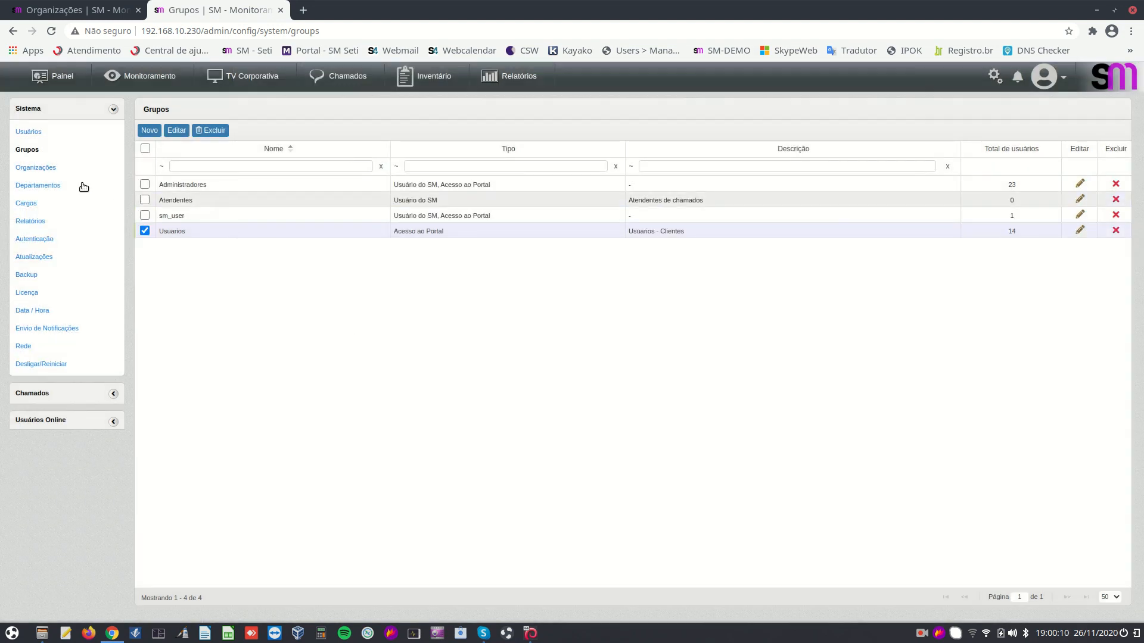
Browse the Organizações page's three organizations, then move on to the empty Cargos page
left_click(33, 171)
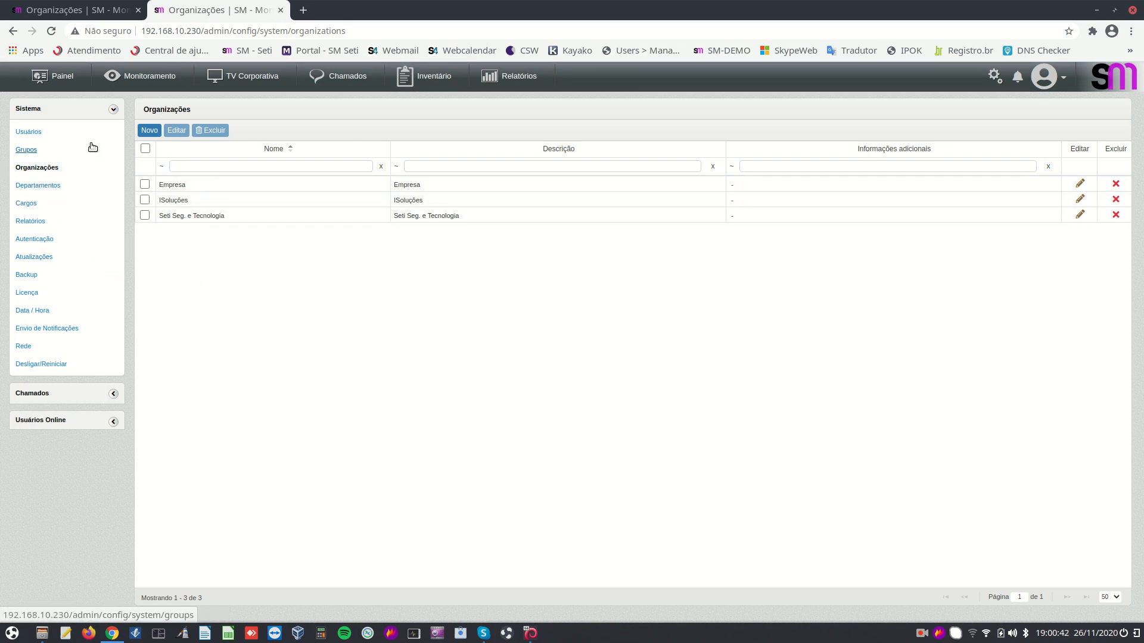
left_click(31, 208)
Enable the company logo for 'Relatórios em PDF' on the Relatórios settings page
left_click(29, 218)
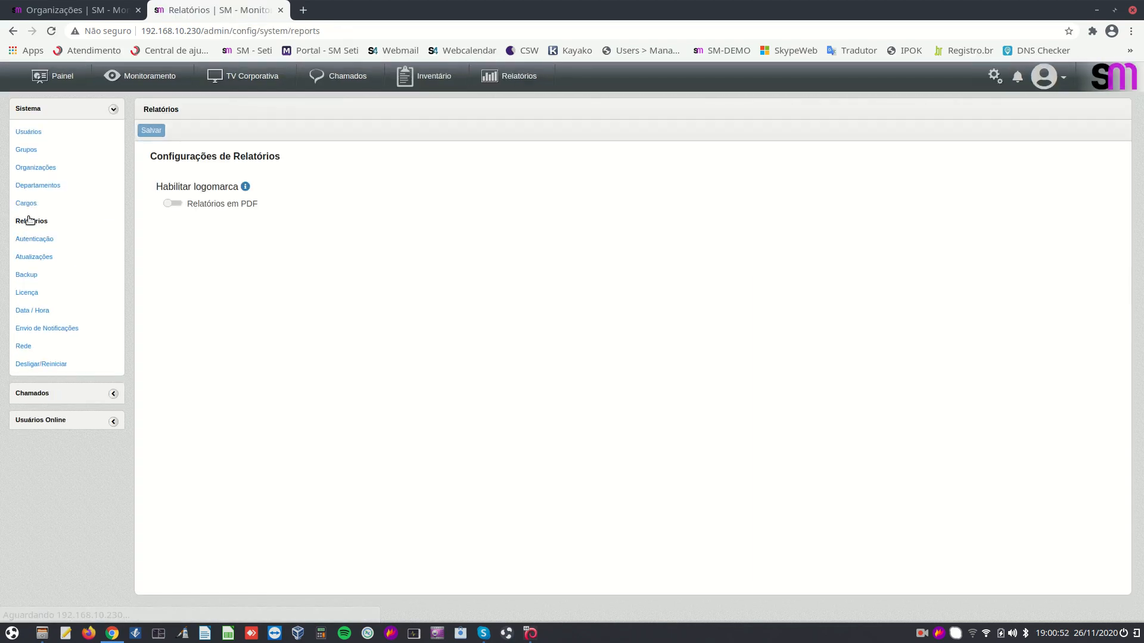
left_click(174, 203)
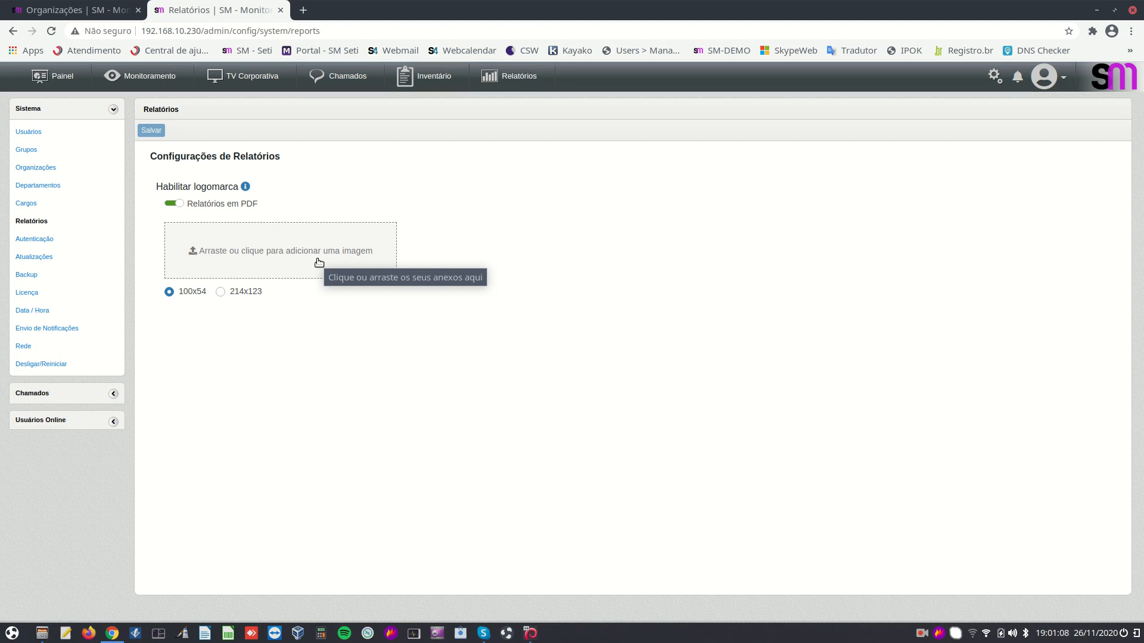
Review the LDAP authentication settings: server 192.168.10.246, port 389, Bind DN CN=Users,DC=seti,DC=local
left_click(37, 241)
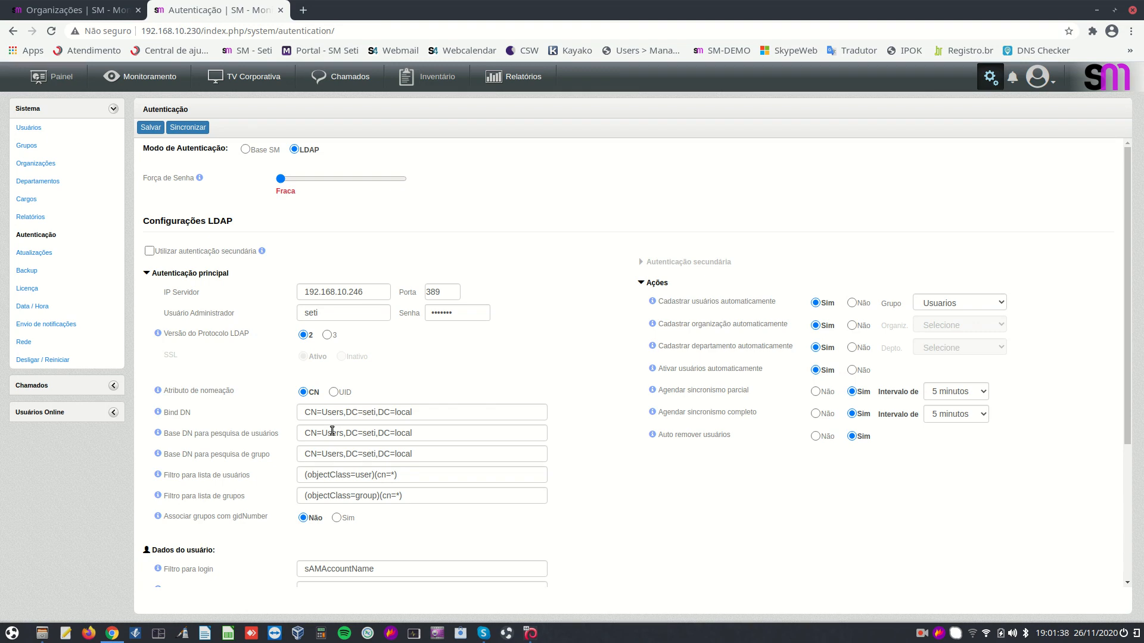
scroll(543, 474, "down", 3)
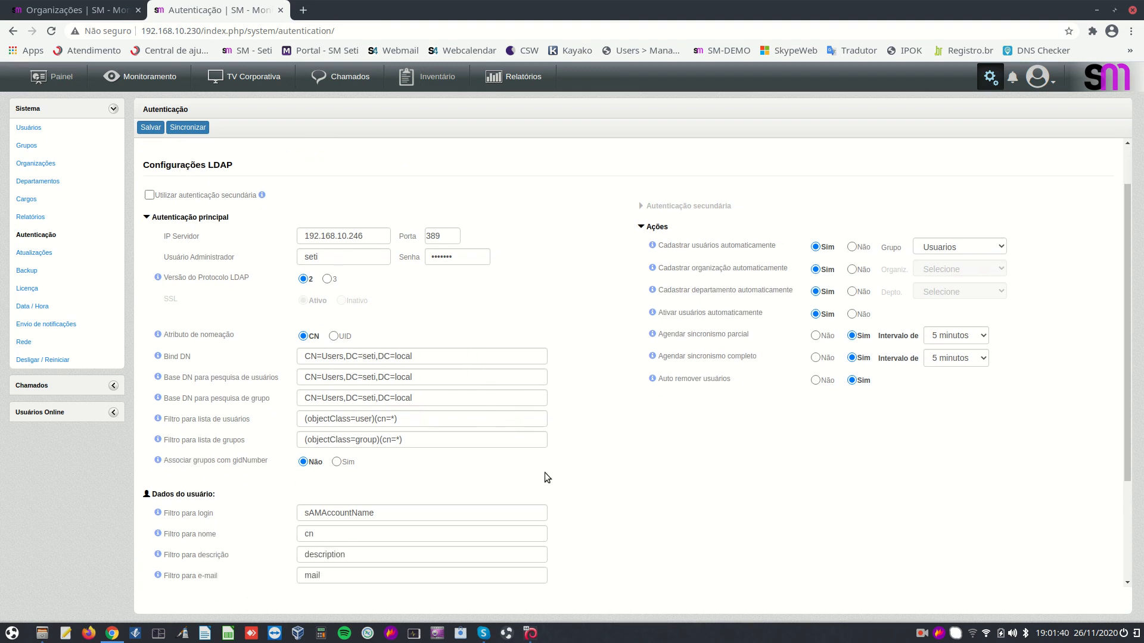
scroll(548, 473, "up", 3)
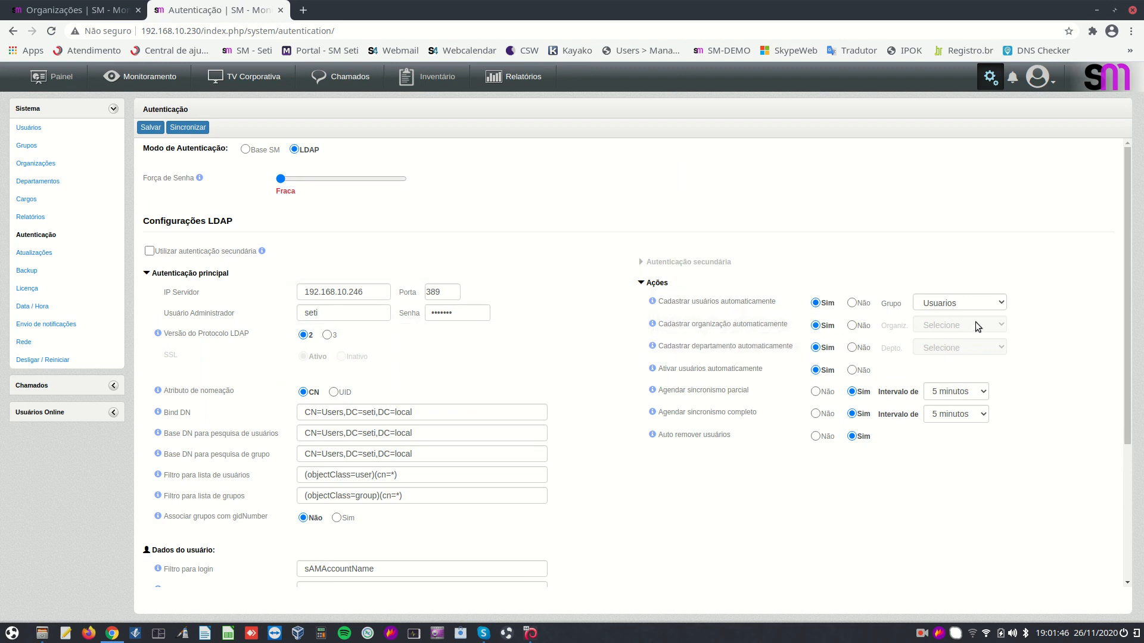
left_click(996, 305)
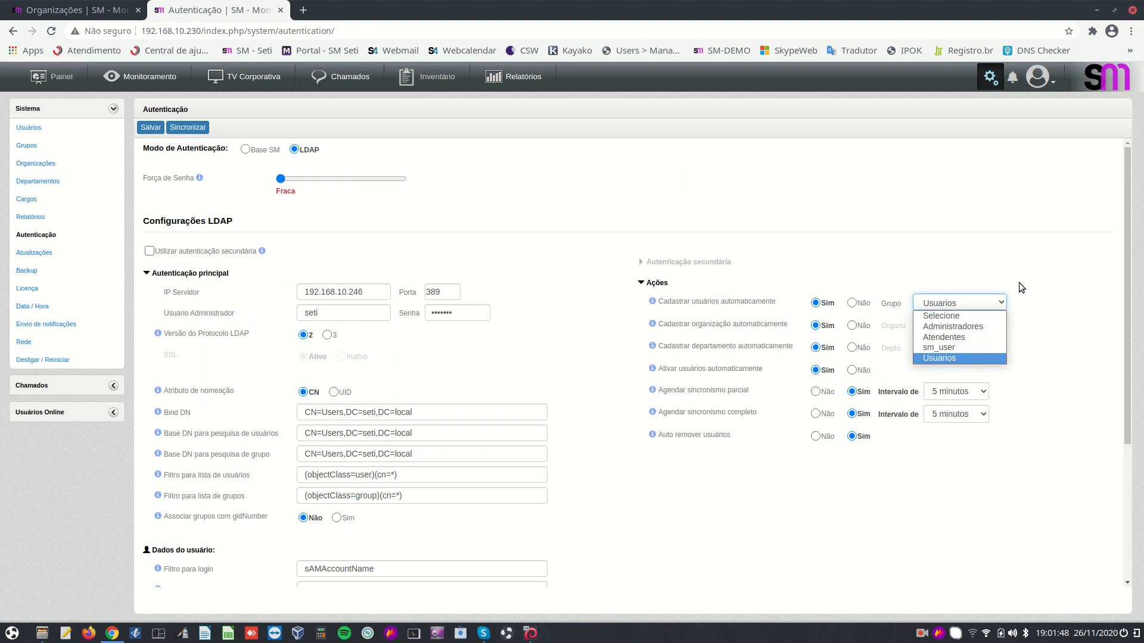
left_click(958, 258)
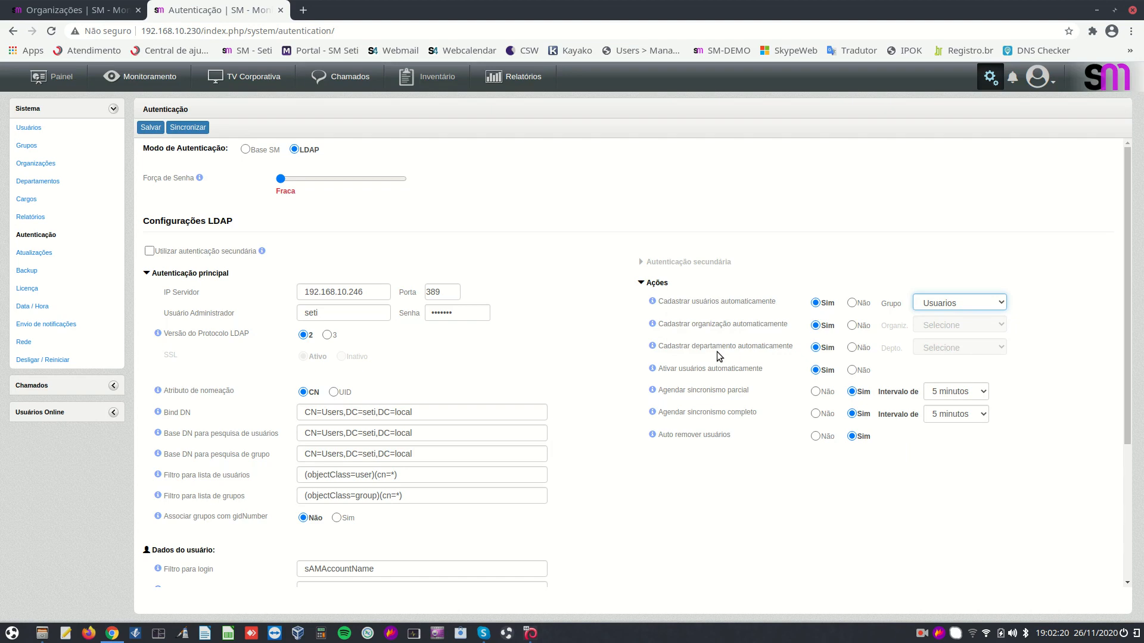
mouse_move(819, 328)
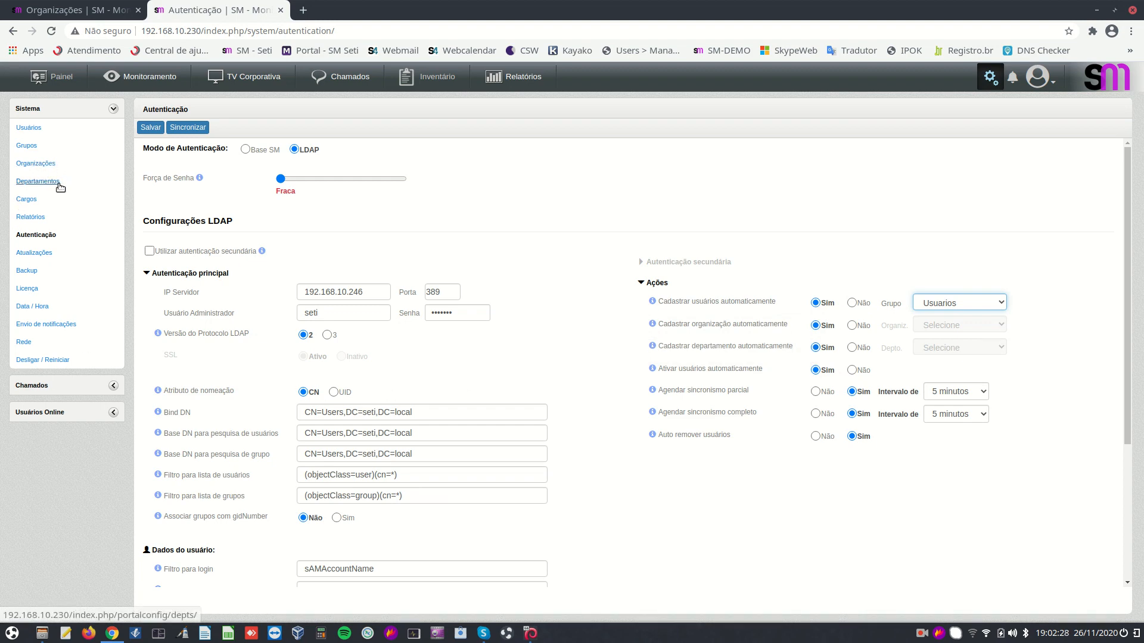
left_click(852, 327)
left_click(952, 325)
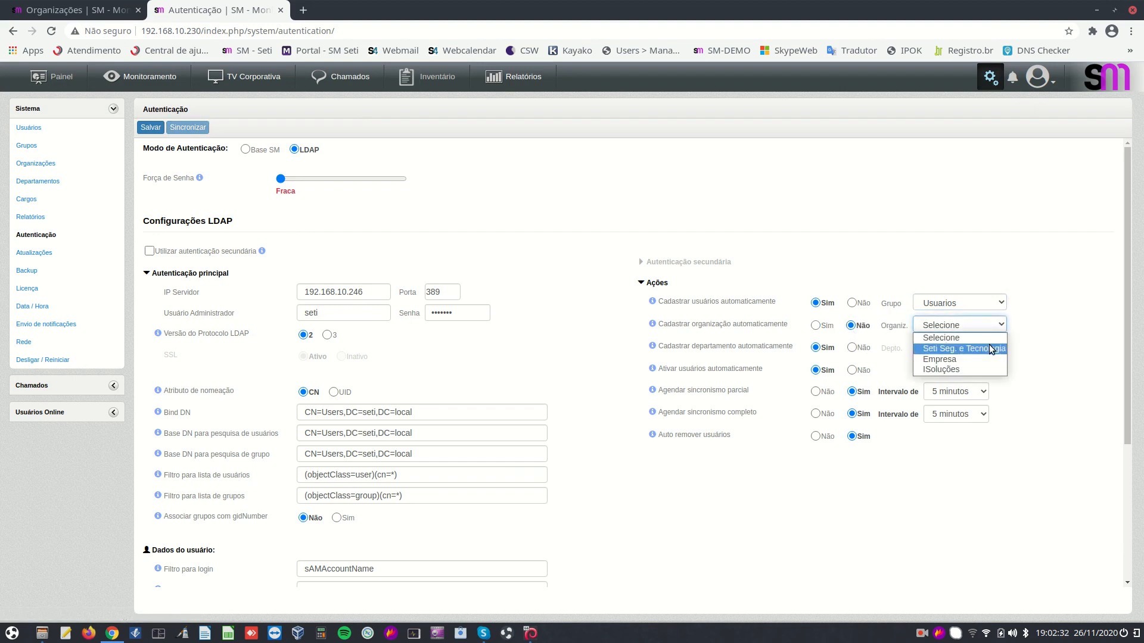
left_click(1026, 331)
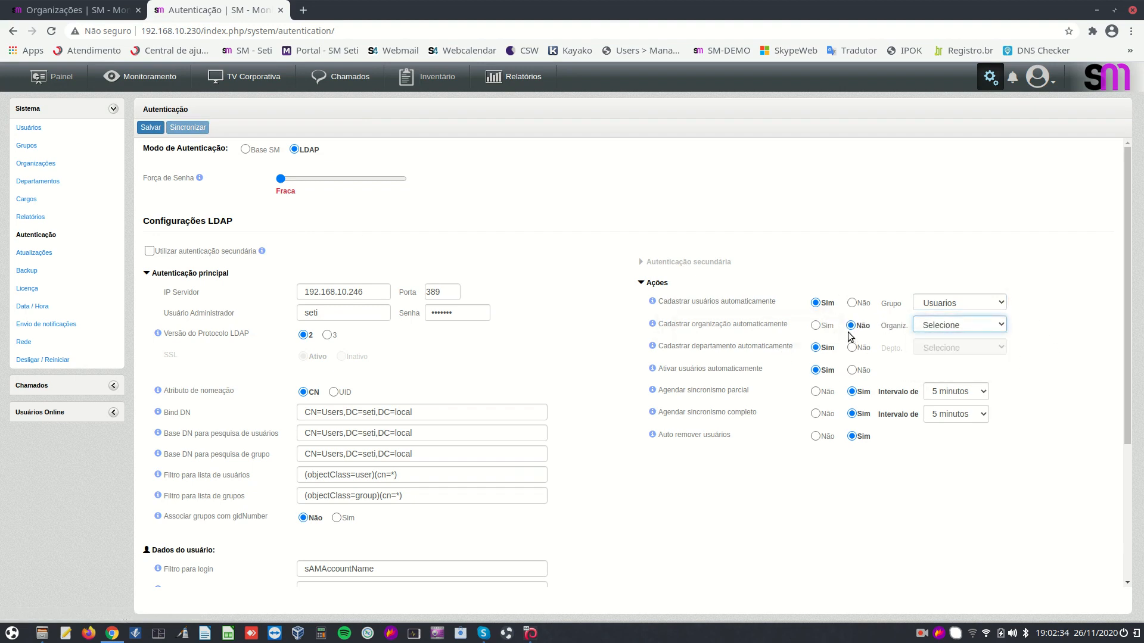
left_click(815, 325)
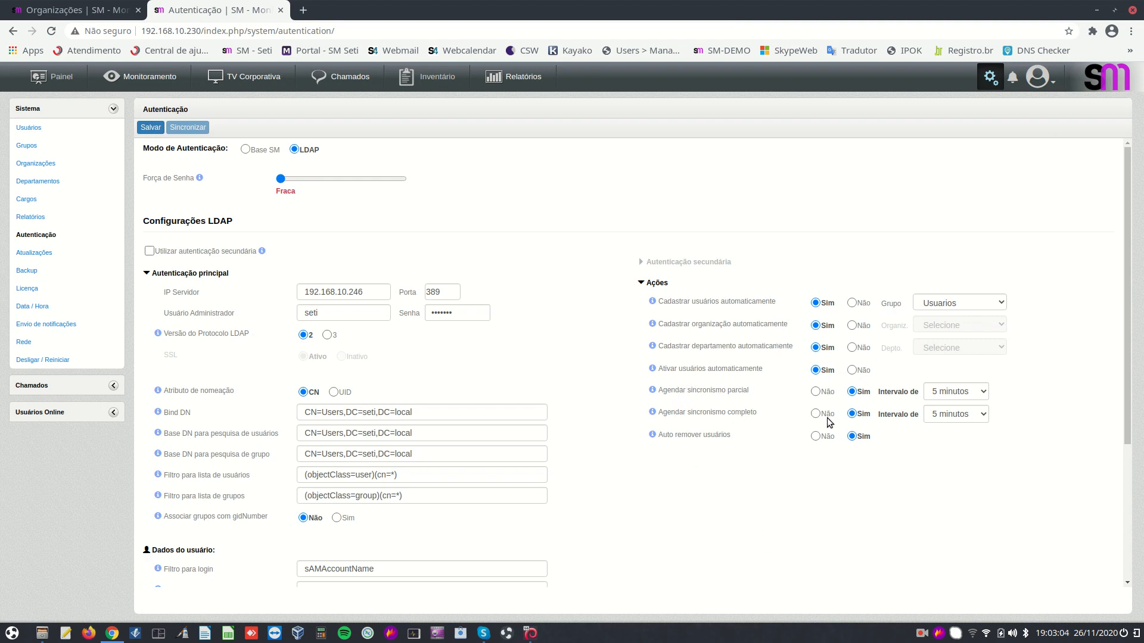
Set the partial LDAP sync interval to 15 minutos and the full sync interval to 1 hora
left_click(950, 391)
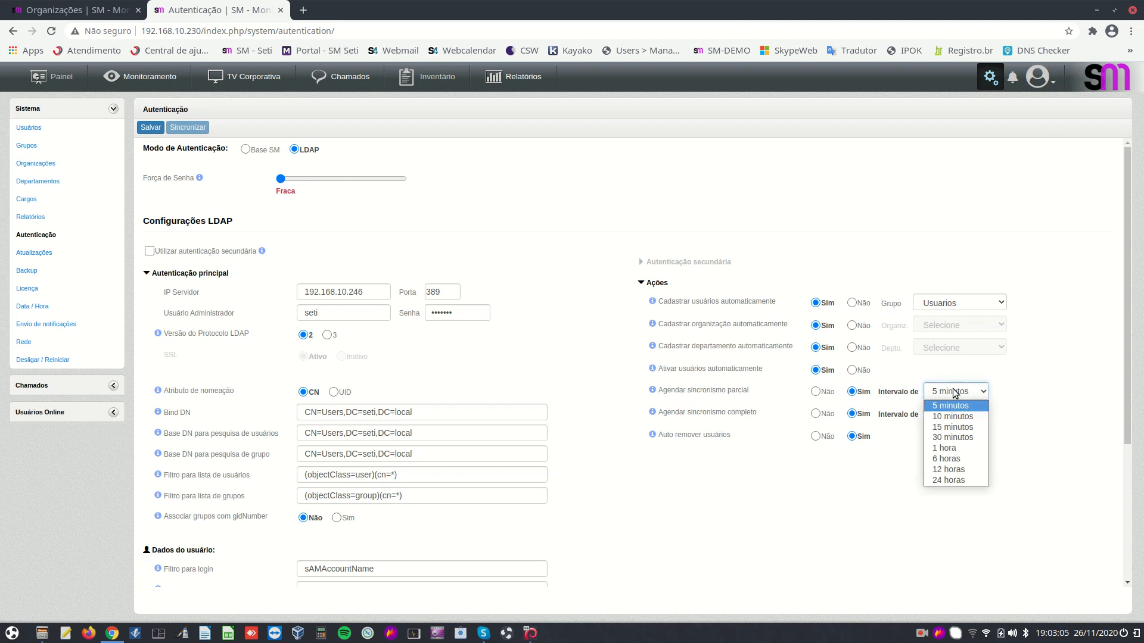
left_click(952, 427)
left_click(968, 415)
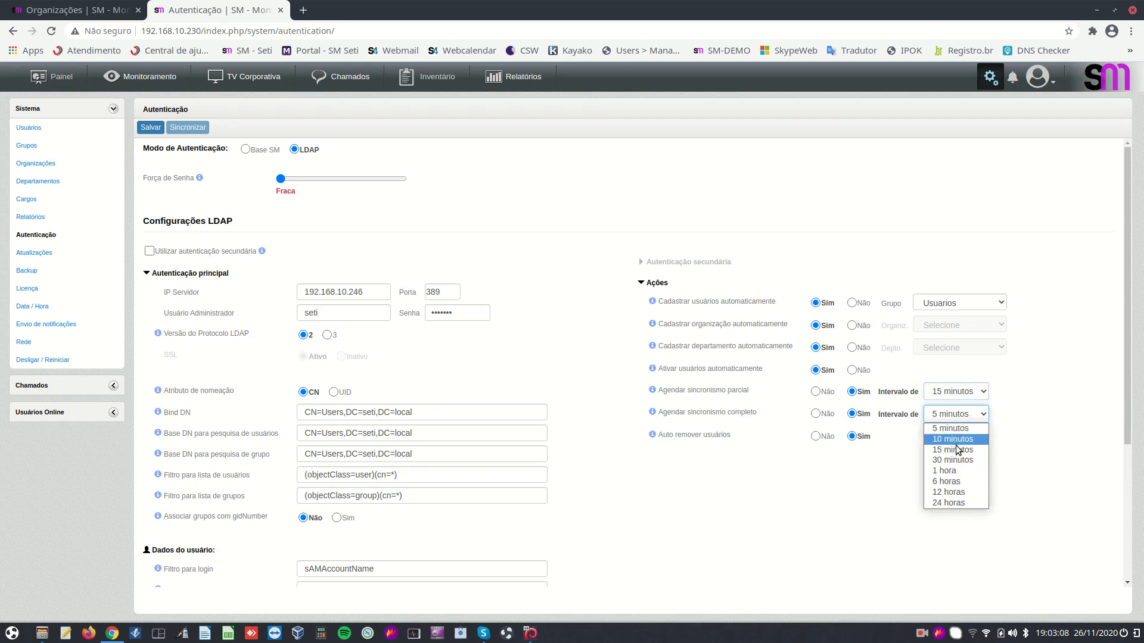
left_click(947, 470)
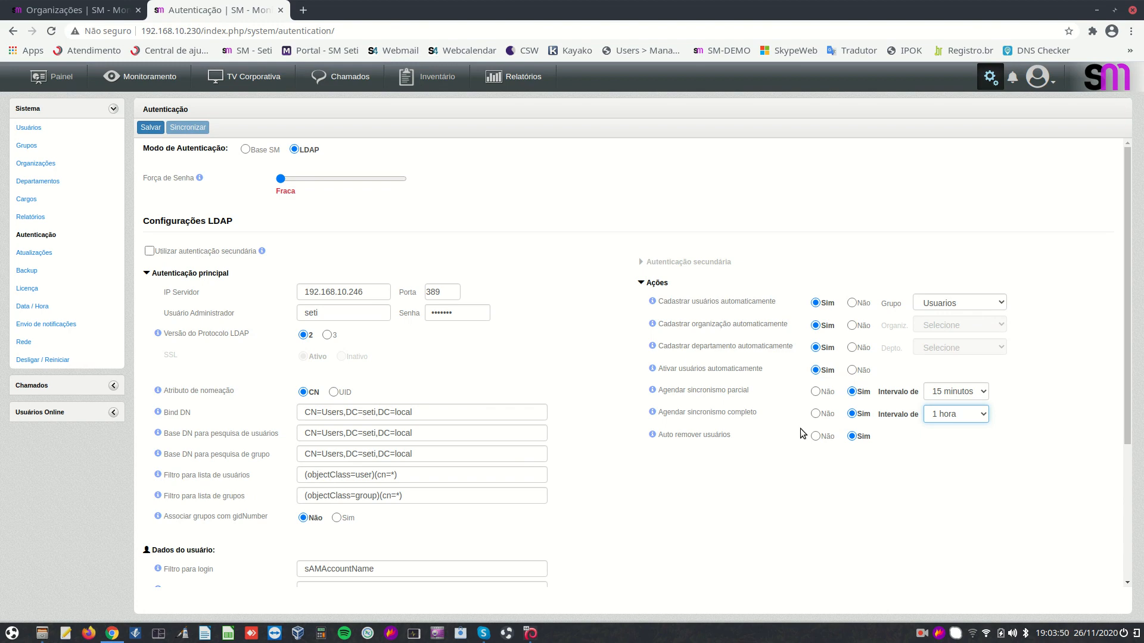
Open Atualizações to confirm that the installed version v3.4.0 is the latest
left_click(36, 253)
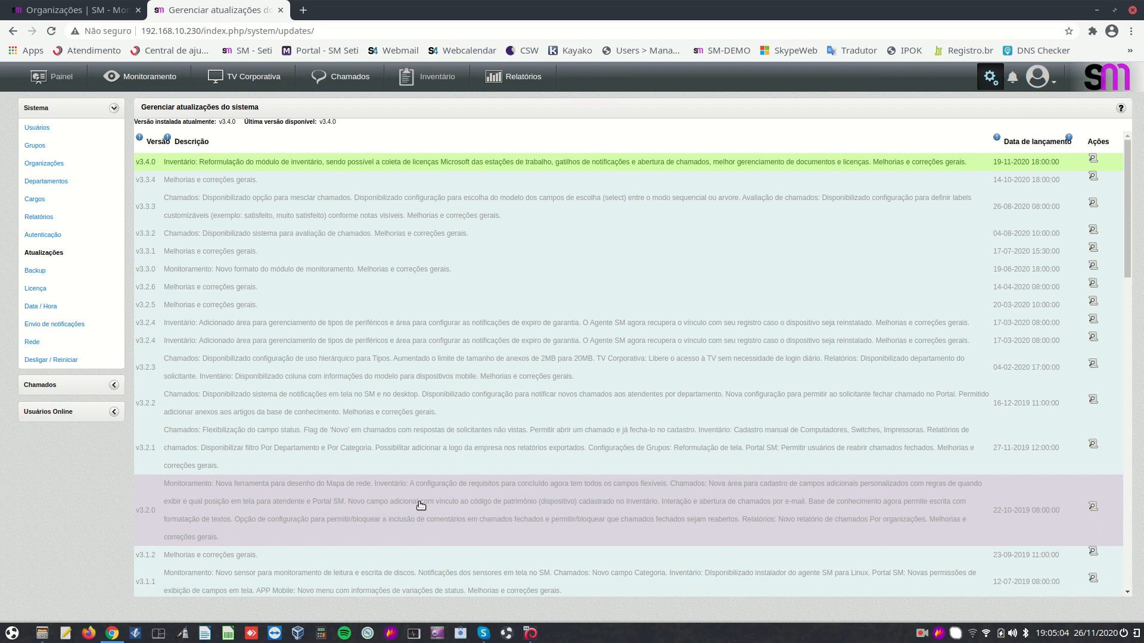
Open the Criar / Restaurar backup page from the Sistema sidebar
left_click(37, 271)
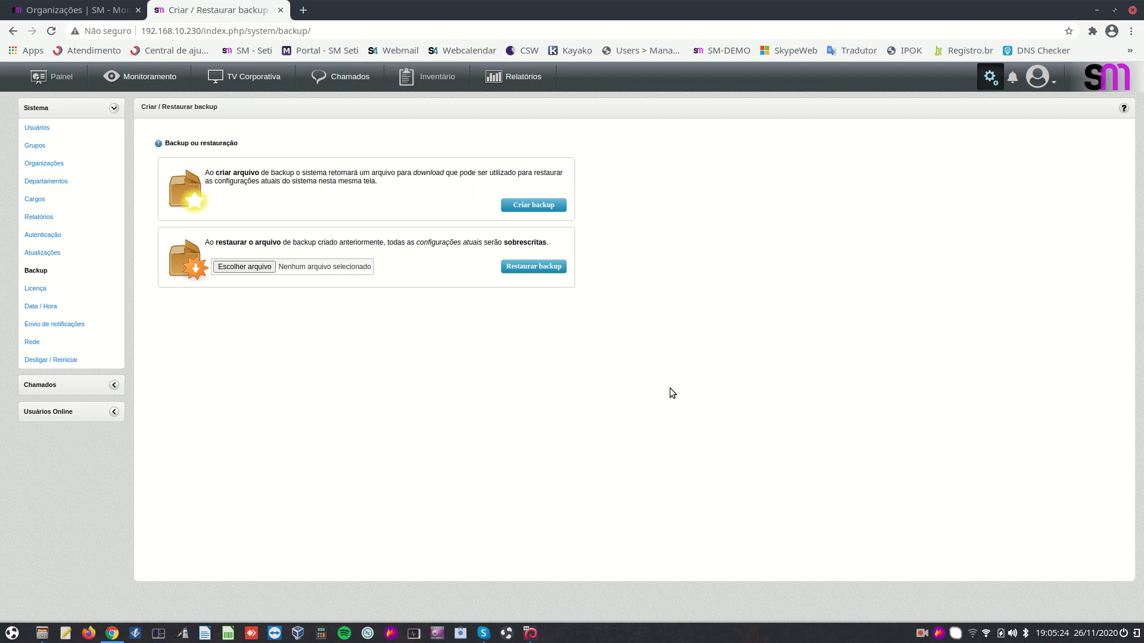
Dismiss the browser context menu and view Licença: valid until 13/10/2021, 01000 sensors, 240 in use
right_click(670, 389)
left_click(409, 157)
left_click(34, 292)
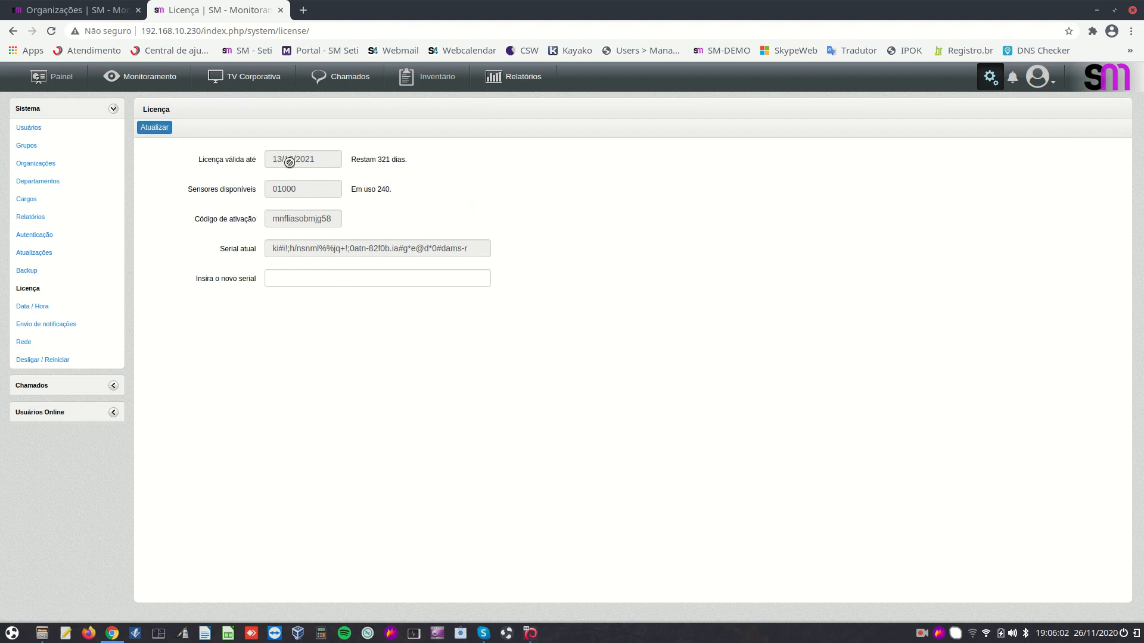
Open Data / Hora to see date 26/11/2020 and time 19:06:18
left_click(34, 307)
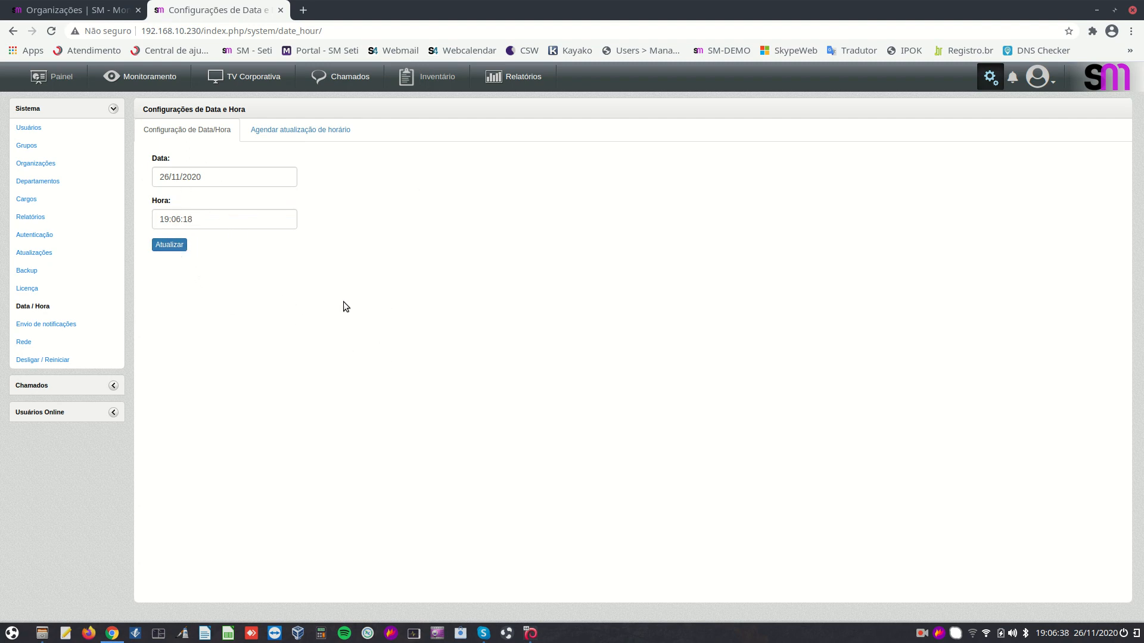
Check 'Agendar atualização de horário', then view the Envio de notificações email settings (smtp.setinet.com.br, port 587)
left_click(262, 129)
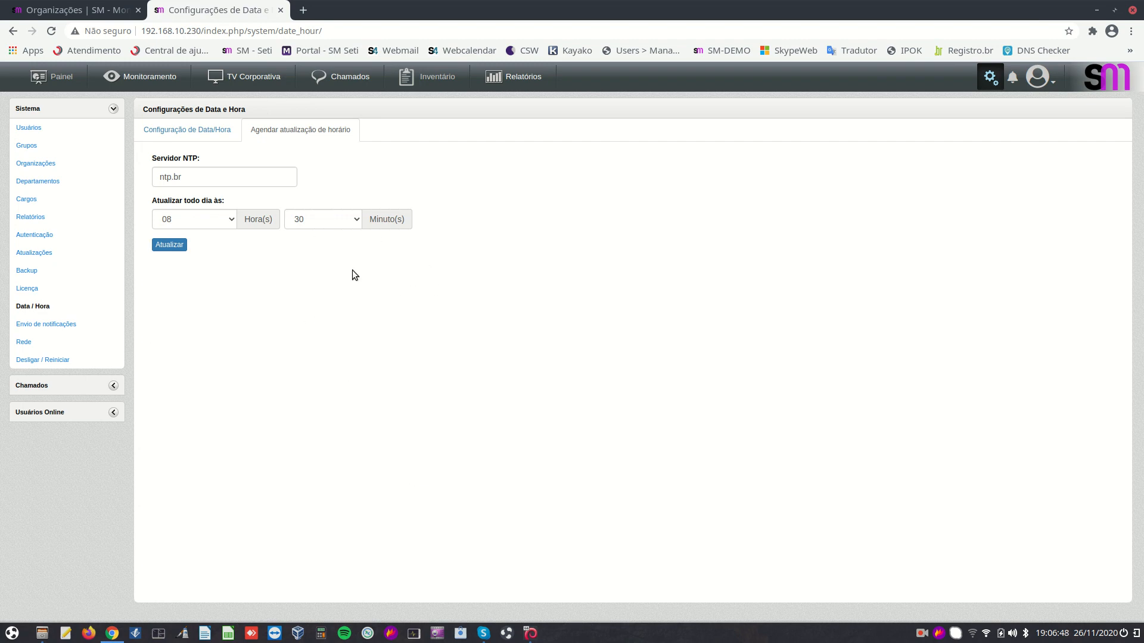
left_click(44, 325)
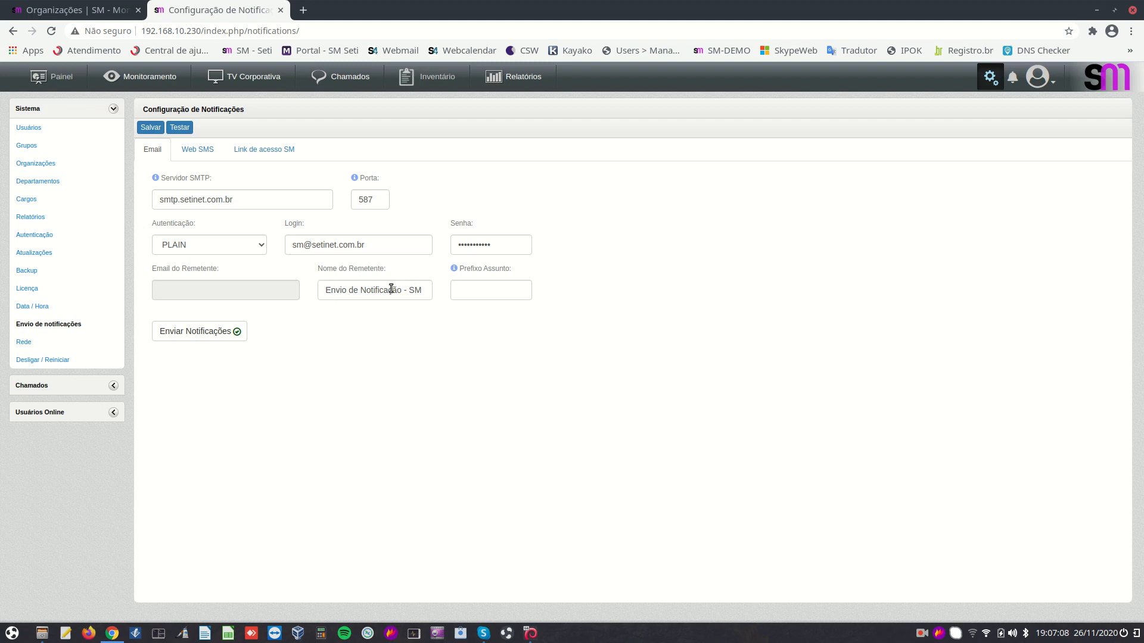
Select the Nome do Remetente value, then start a test email with Testar
left_click_drag(320, 290, 428, 291)
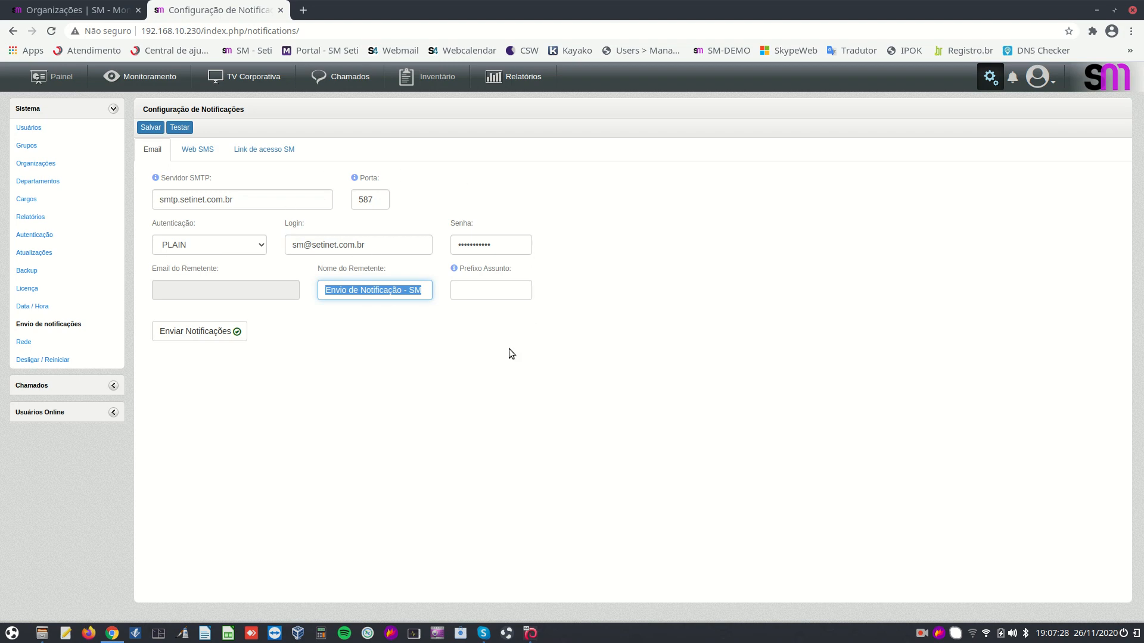
left_click(181, 128)
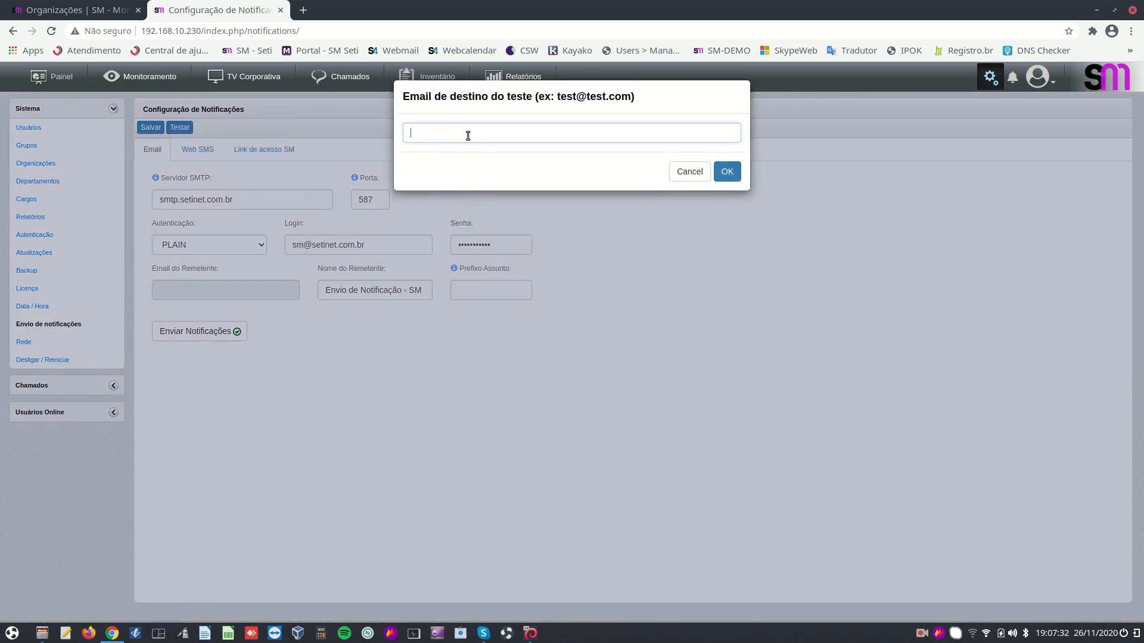
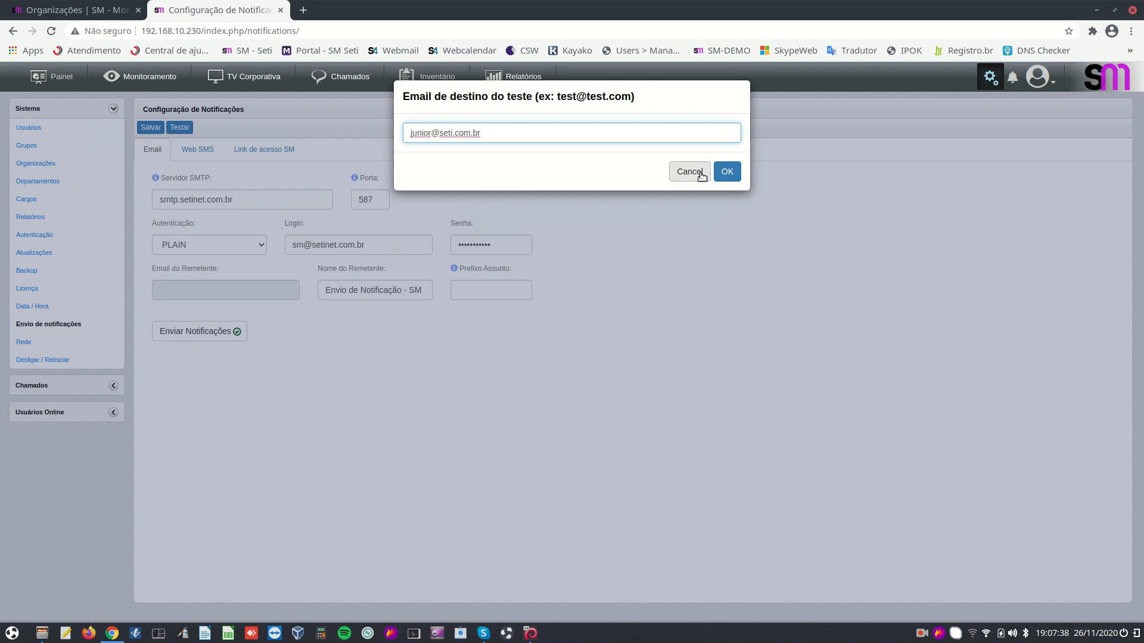
Enter a destination email address in the test prompt, then cancel it
left_click(726, 171)
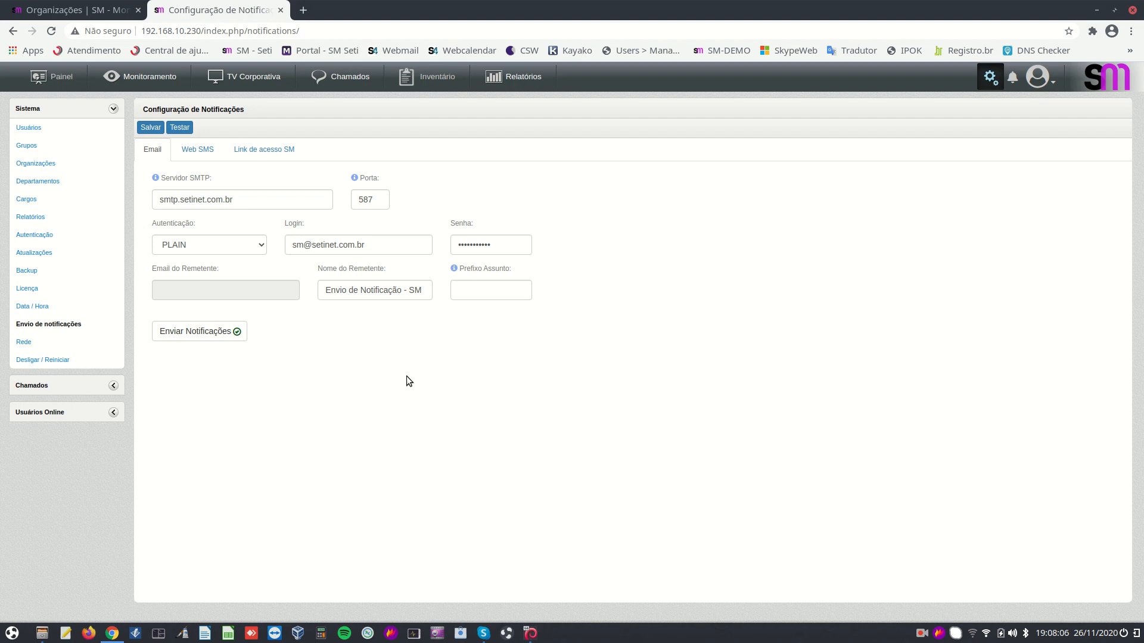
Switch to the Web SMS tab to view the empty MobiPronto credential, token and user fields
left_click(198, 154)
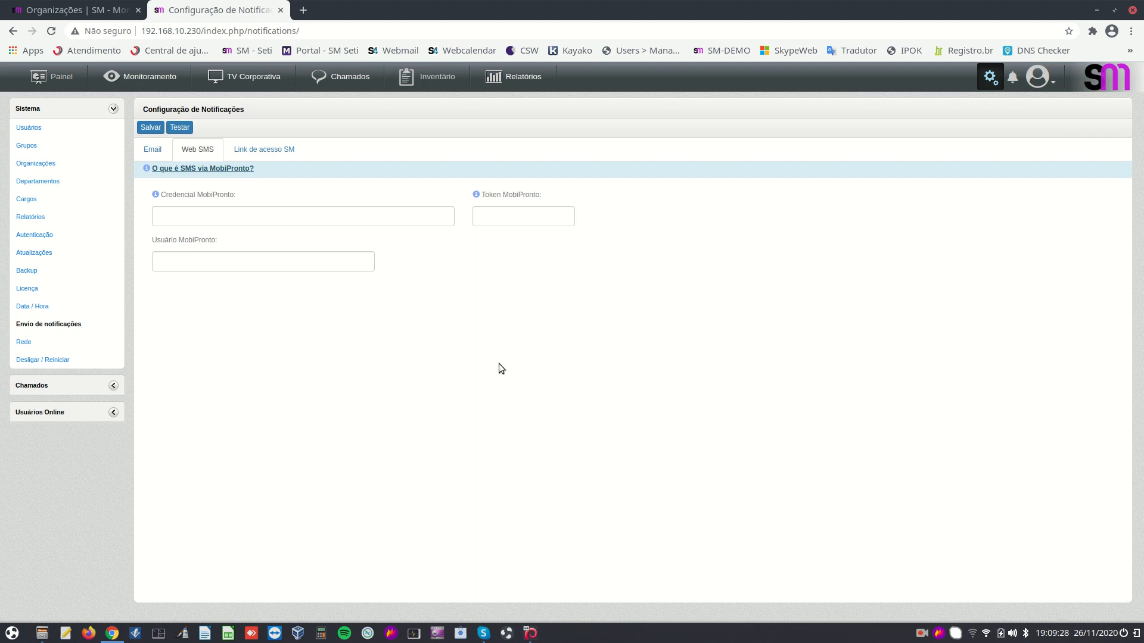
Switch to the 'Link de acesso SM' tab showing access address 192.168.10.230
left_click(272, 153)
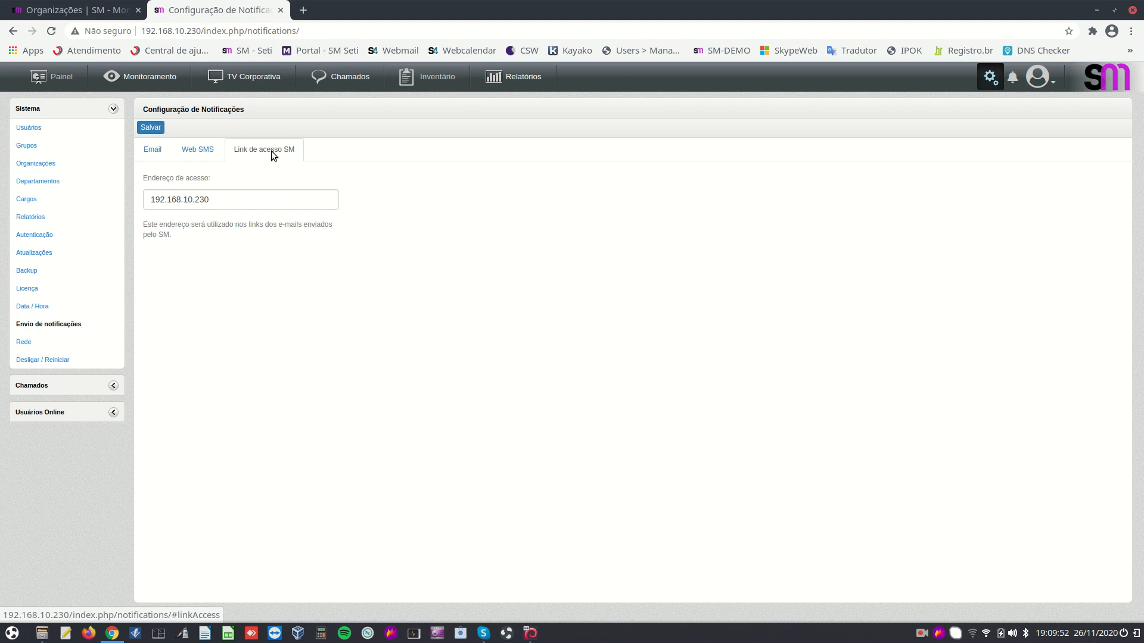
Select the Endereço de acesso value, then go to the Rede page for eth0 at 192.168.10.230
double_click(246, 201)
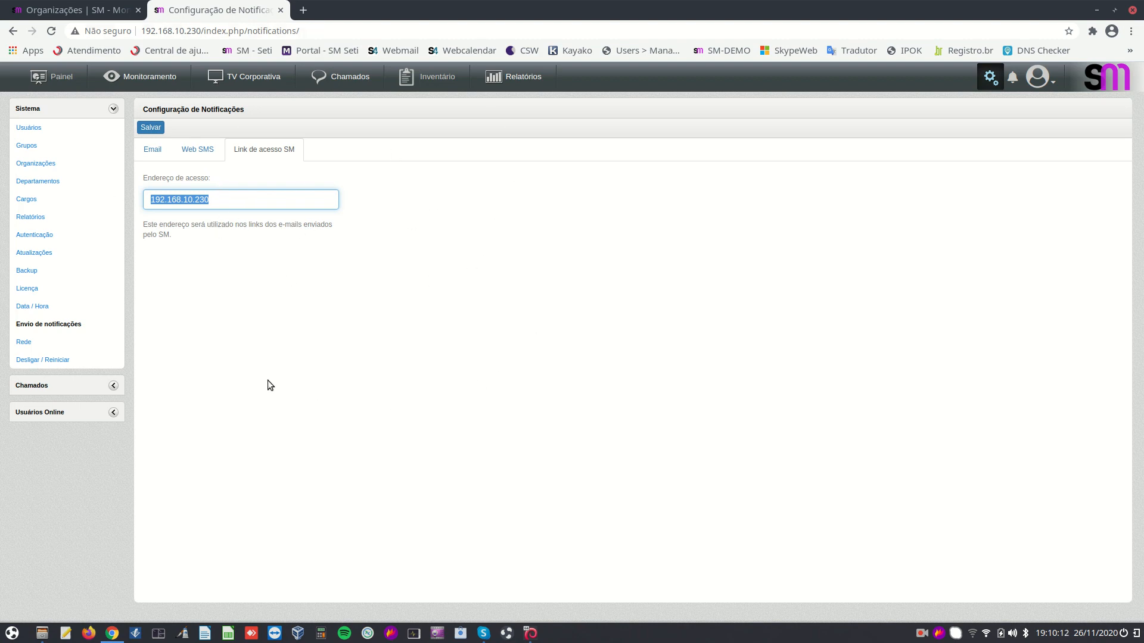
left_click(23, 342)
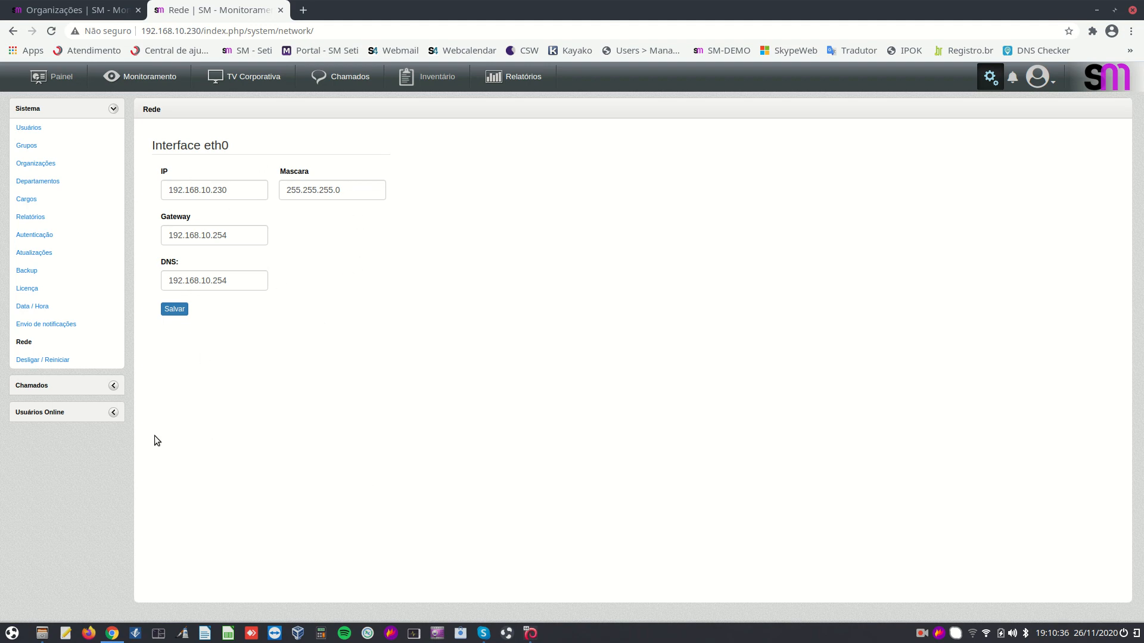
Go to the 'Desligar / Reiniciar' page in the Sistema sidebar
left_click(47, 361)
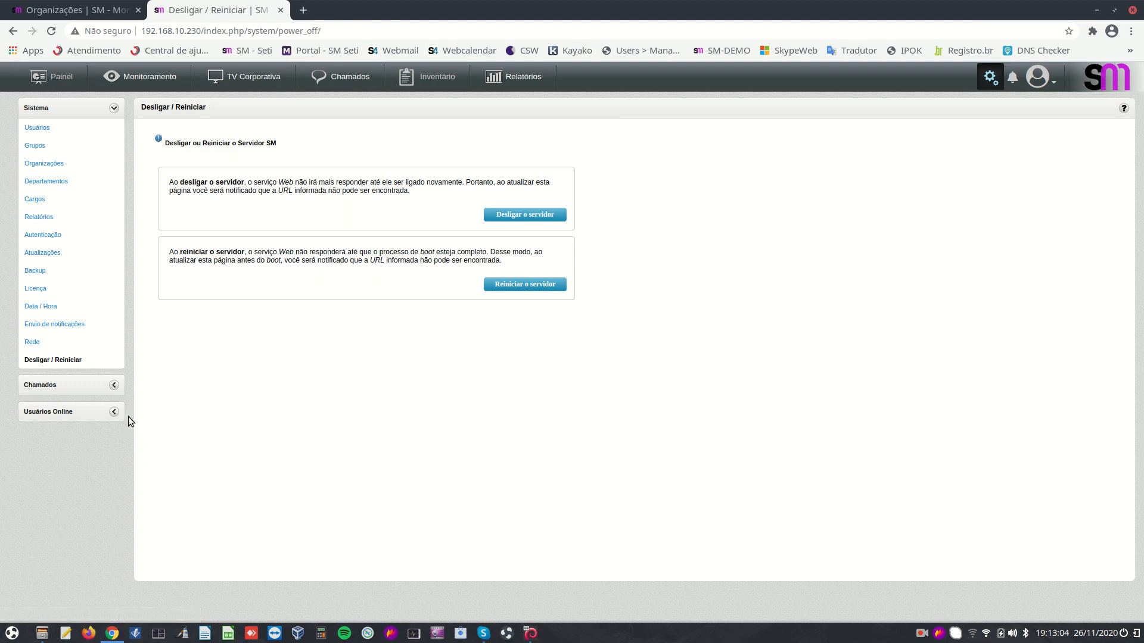
left_click(114, 411)
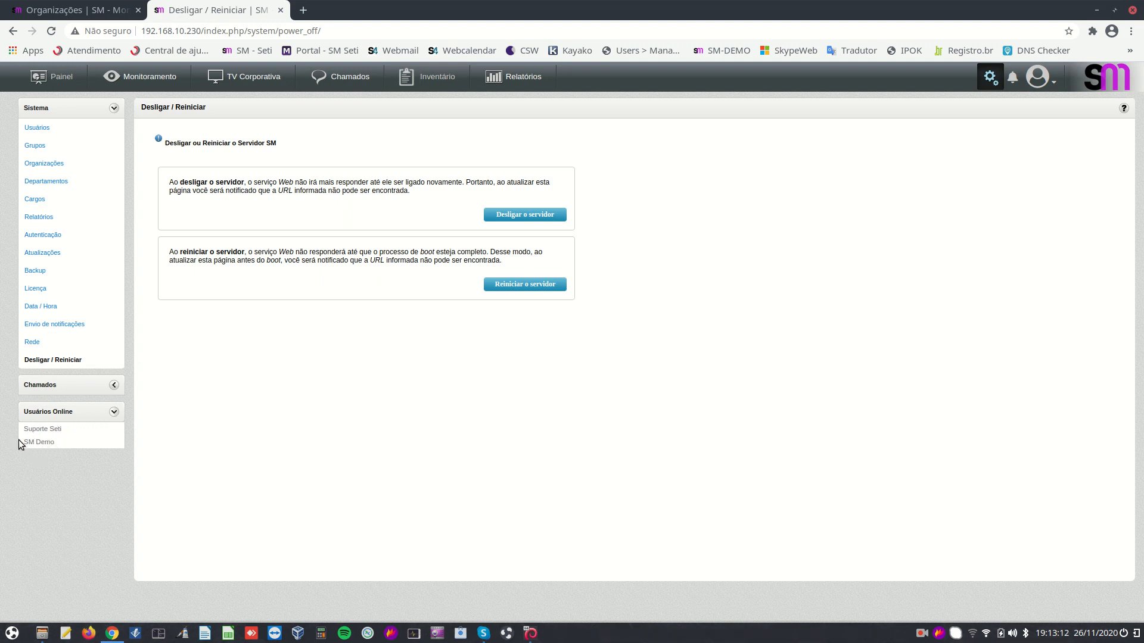
left_click(113, 413)
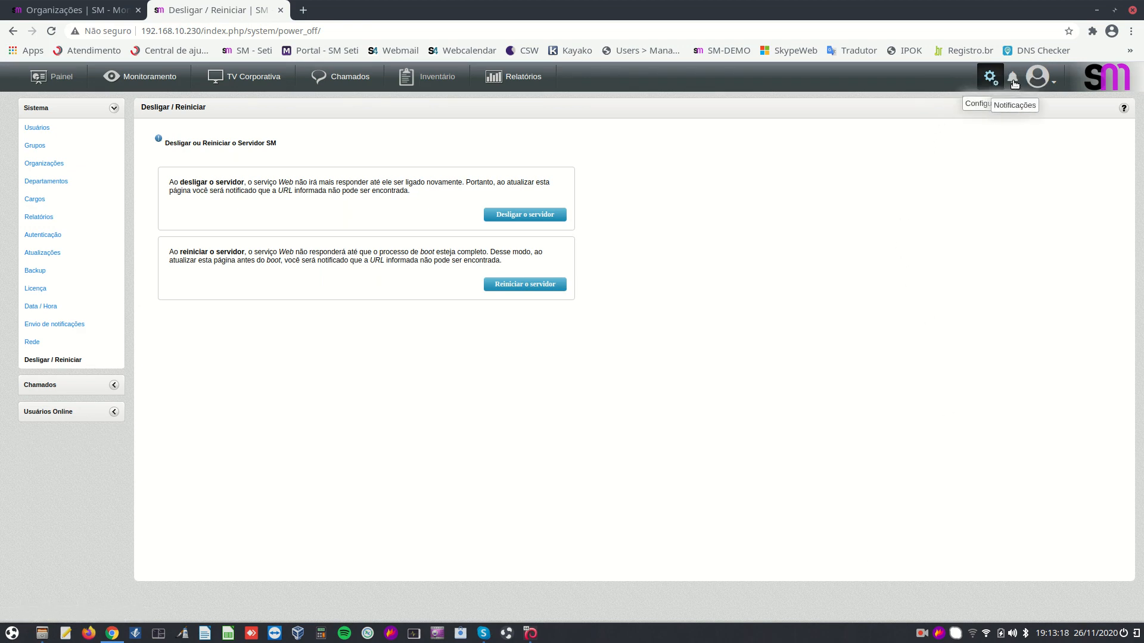
left_click(1012, 79)
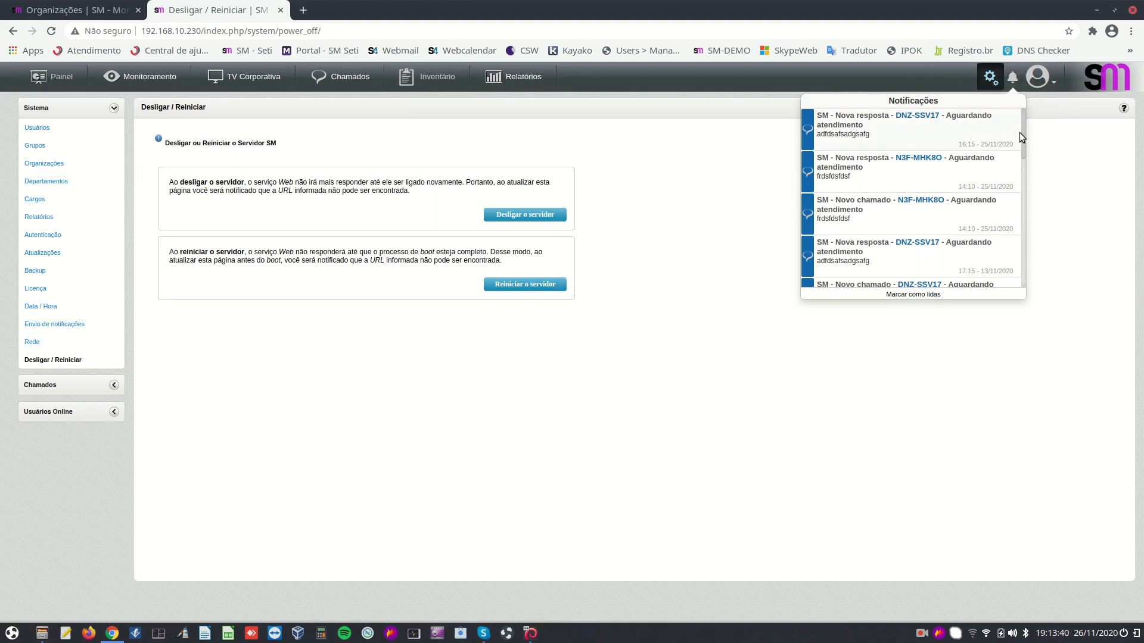
left_click_drag(1023, 139, 1021, 58)
left_click(763, 73)
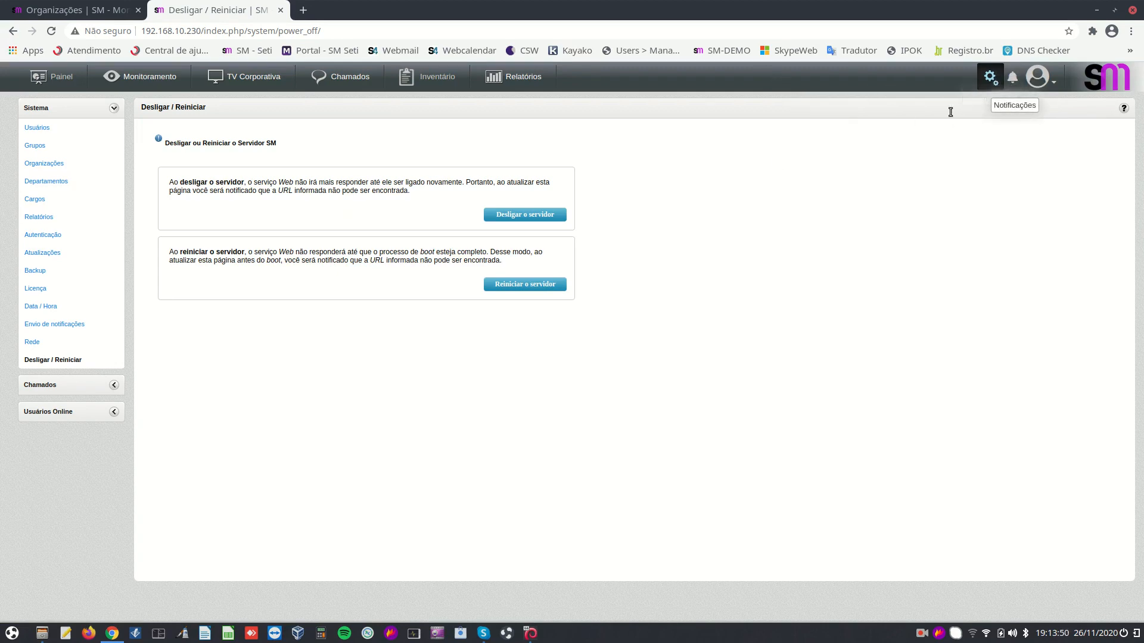